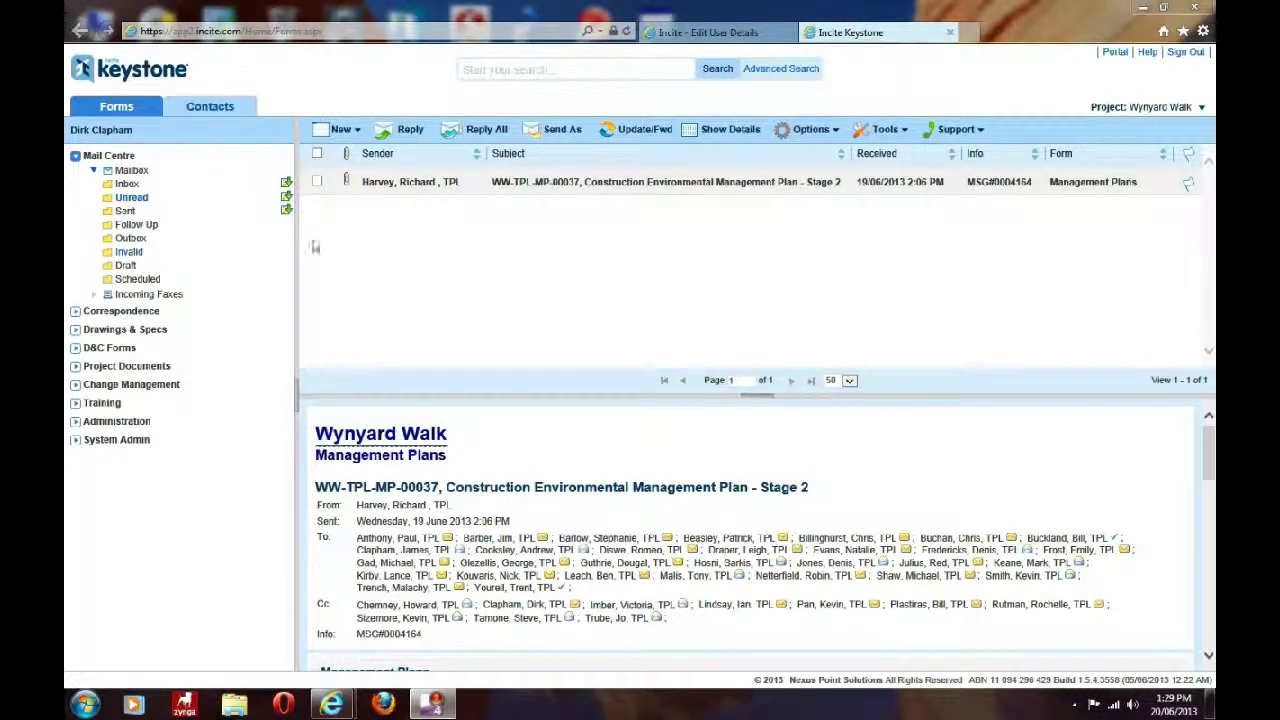
Expand the Drawings & Specs category and collapse the Drawings & Specifications register inside it
left_click(1187, 181)
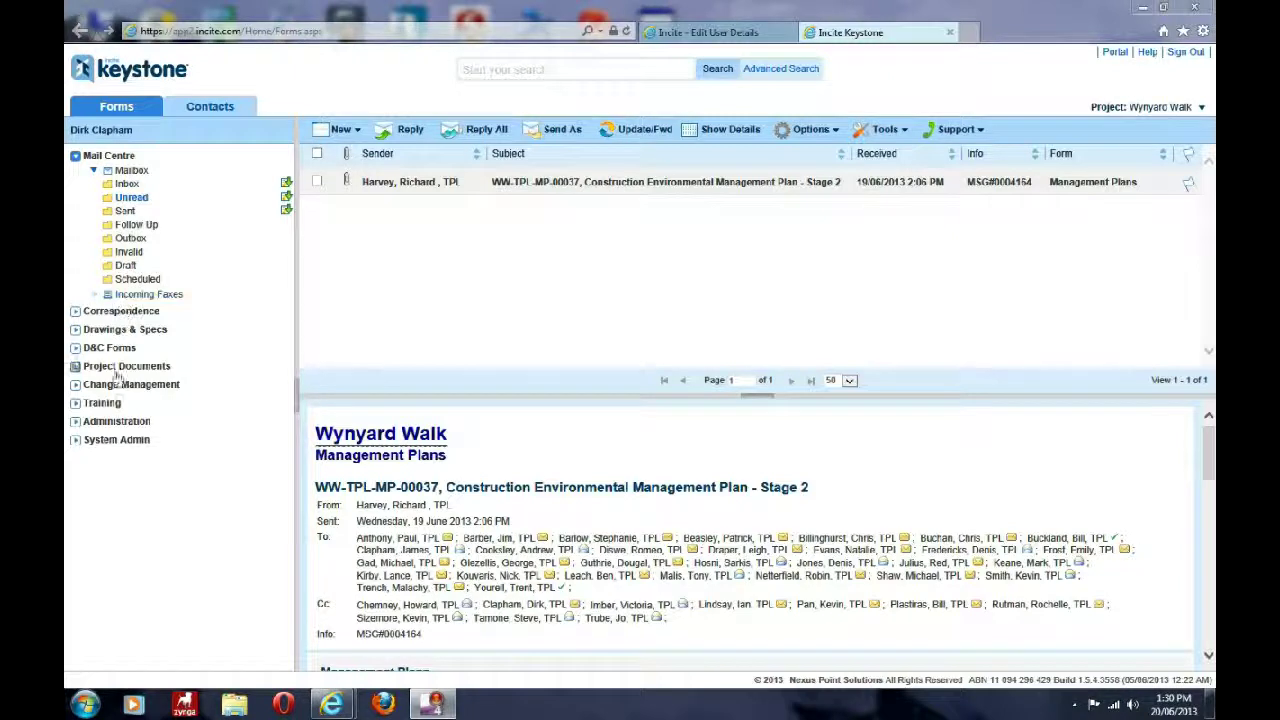
left_click(120, 312)
left_click(77, 331)
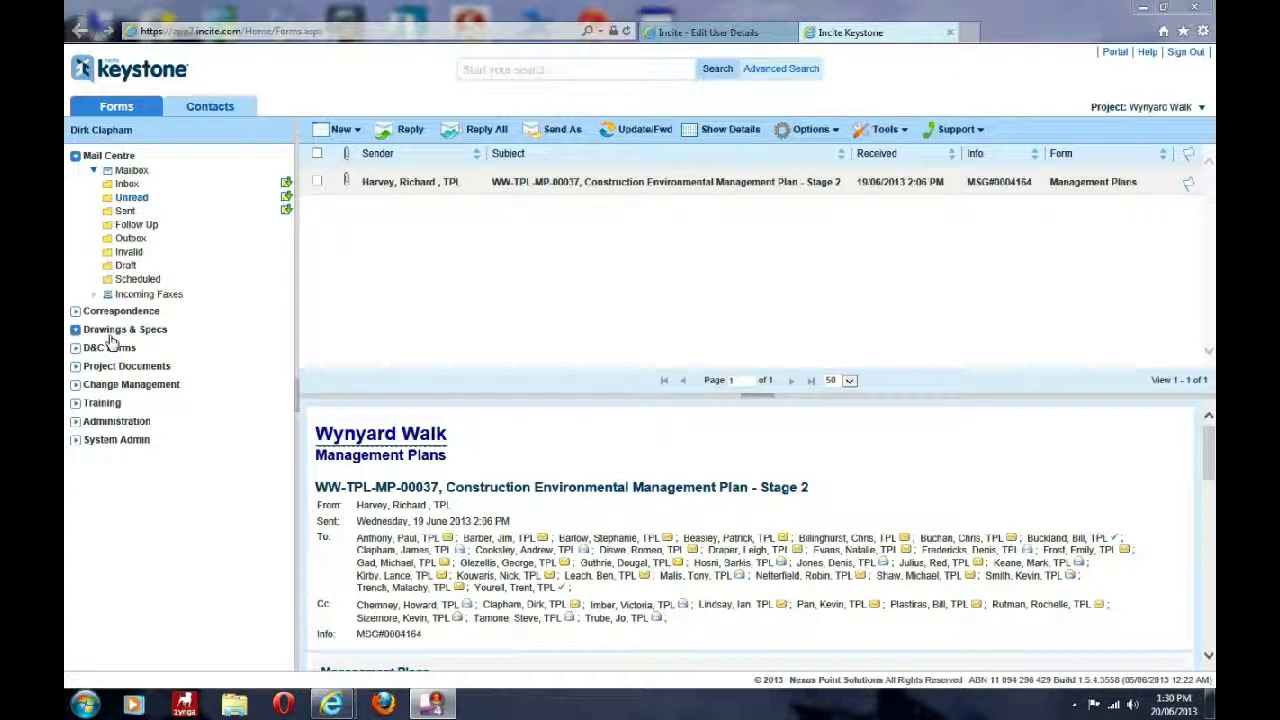
left_click(76, 330)
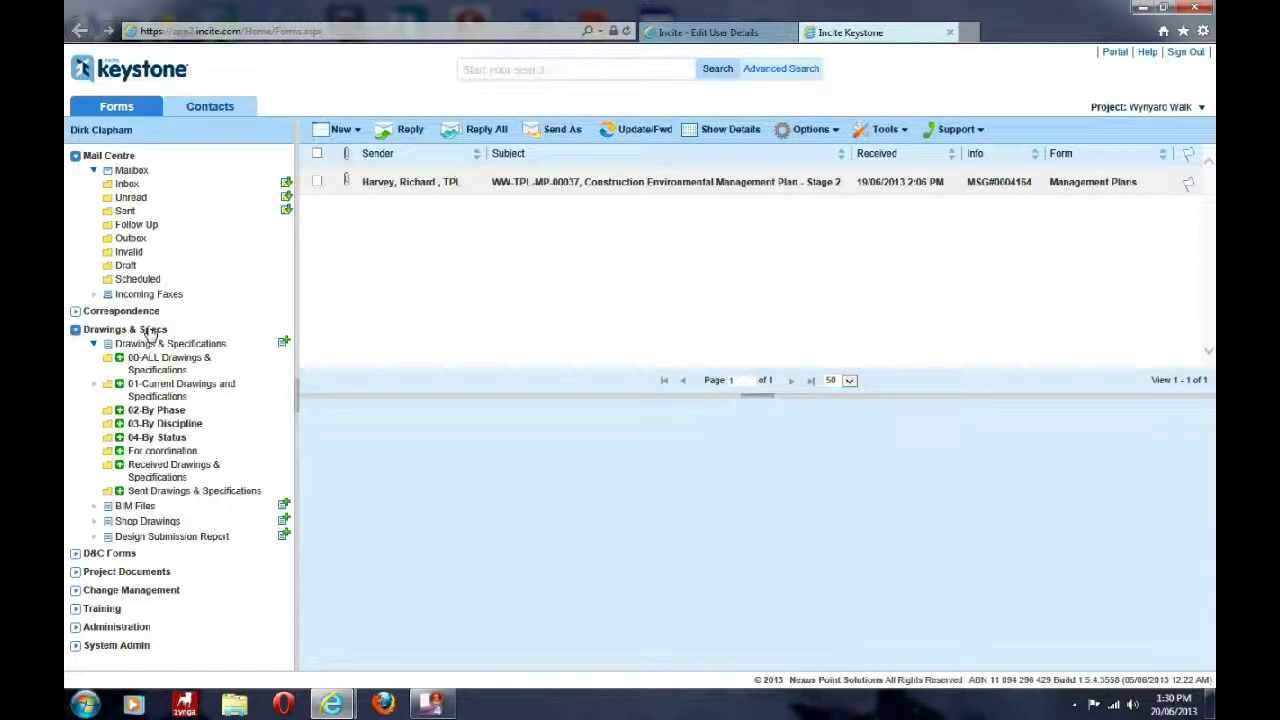
left_click(94, 344)
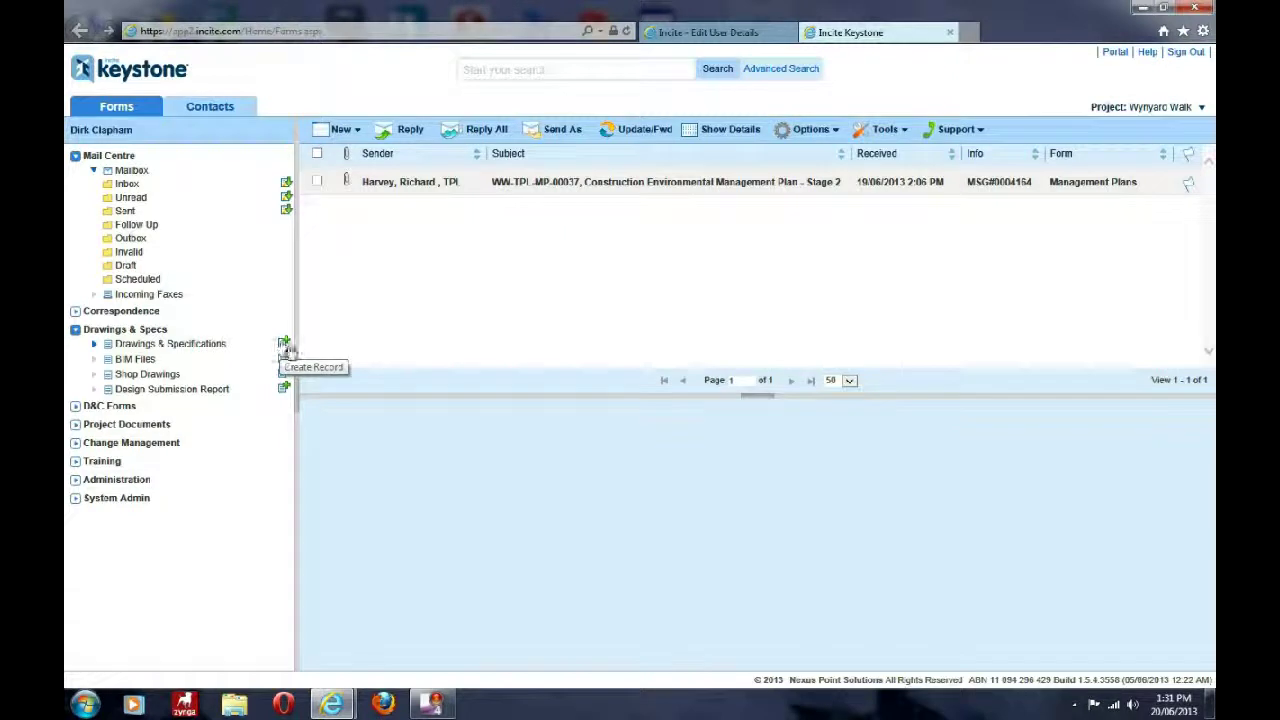
Open a blank Drawings & Specifications record, look through its recipient, phase, transmittal reason and comment fields, and close it
left_click(284, 345)
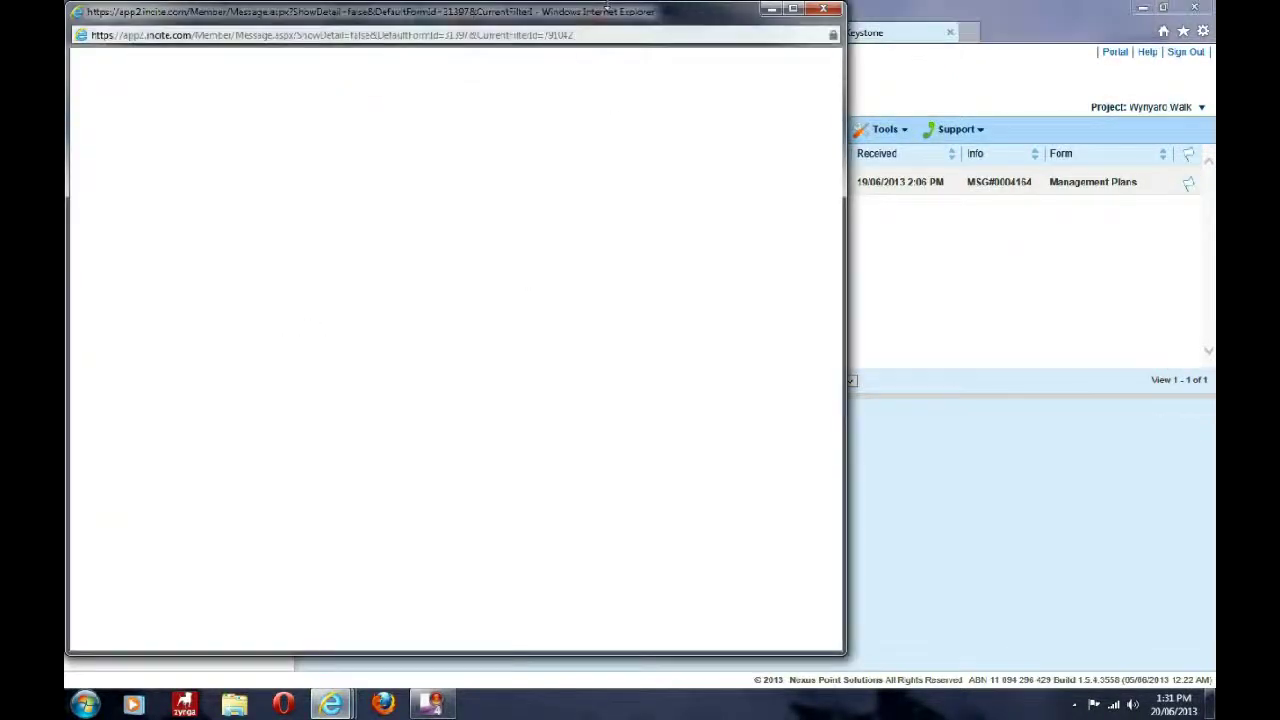
left_click_drag(729, 20, 989, 40)
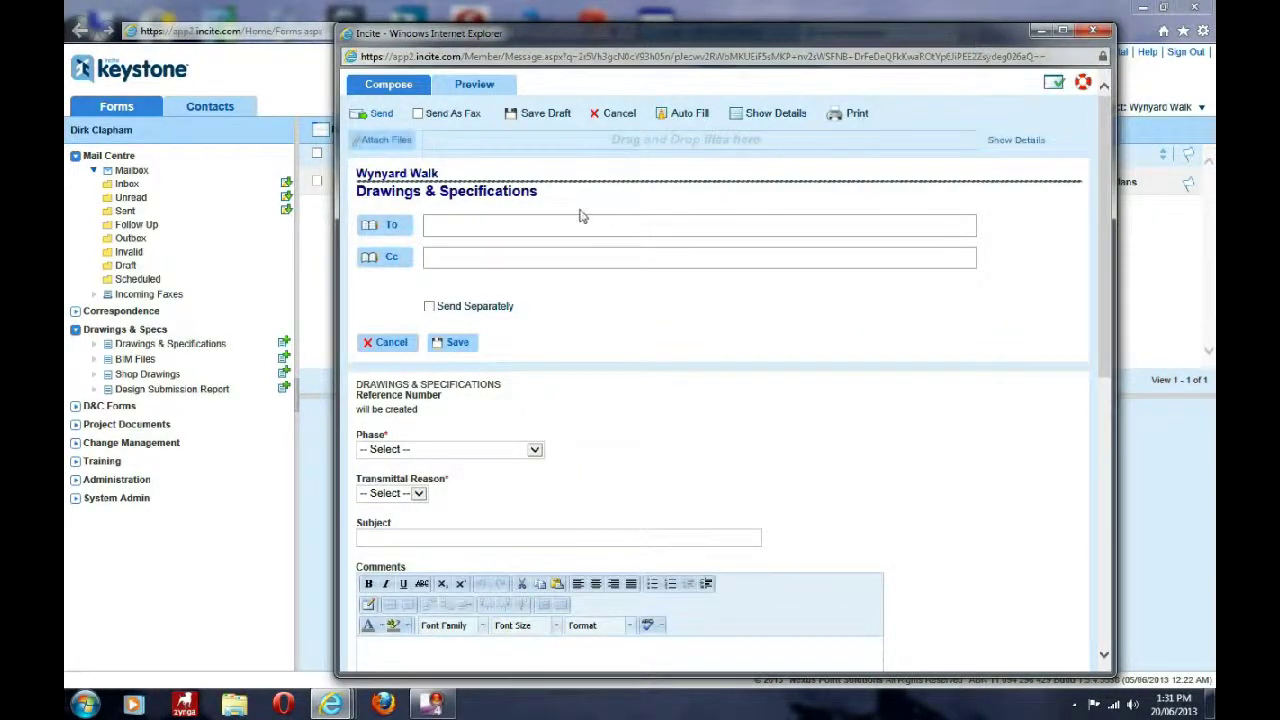
left_click_drag(1107, 149, 1092, 193)
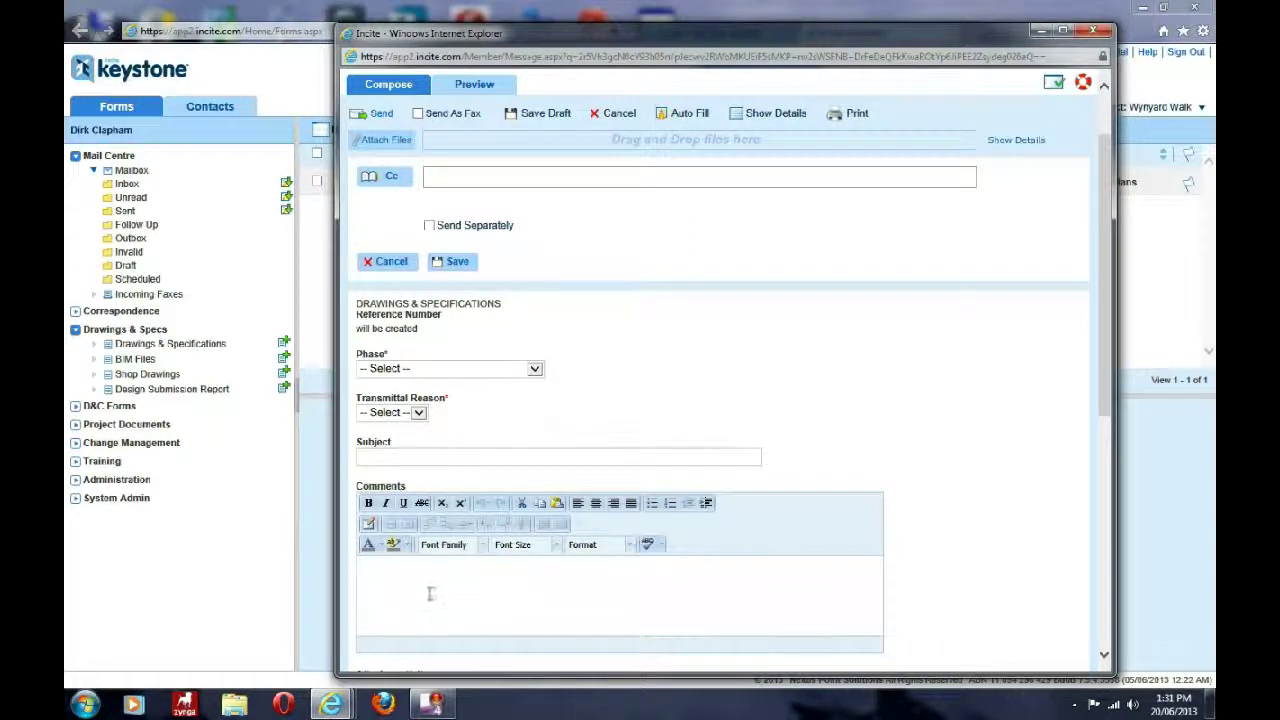
scroll(432, 588, "down", 3)
scroll(490, 566, "down", 2)
scroll(495, 566, "up", 6)
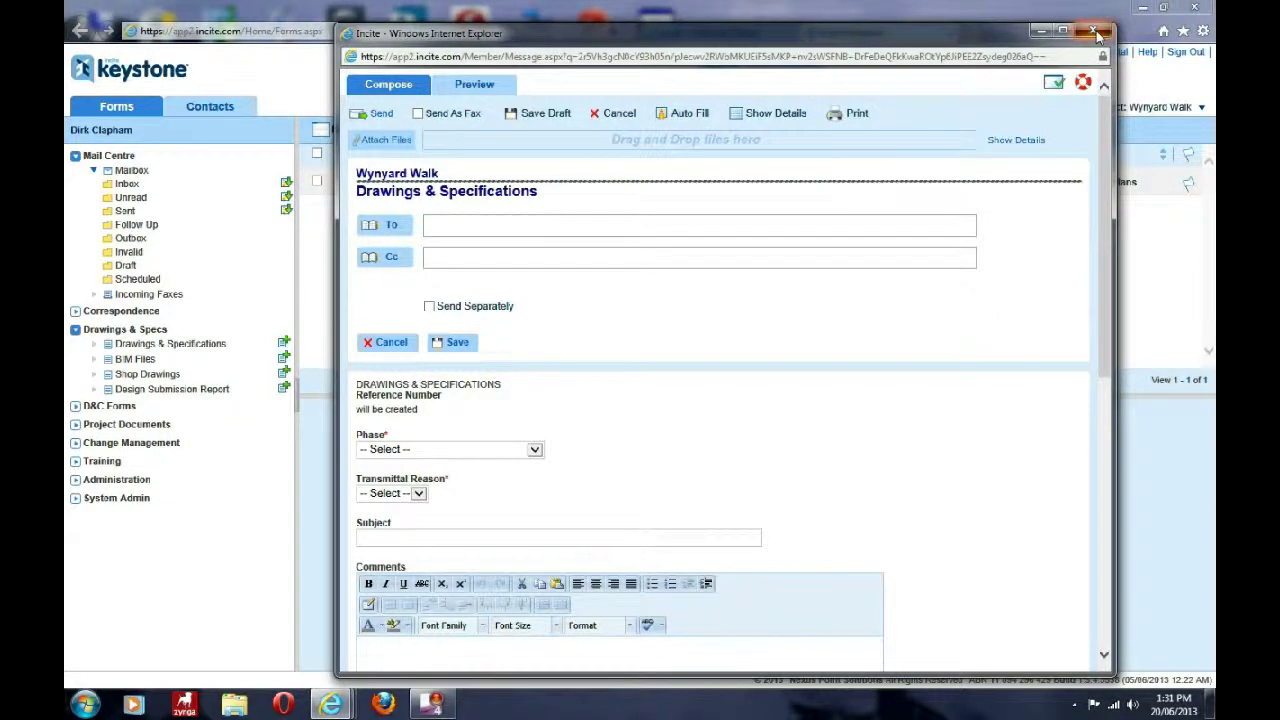
left_click(1095, 33)
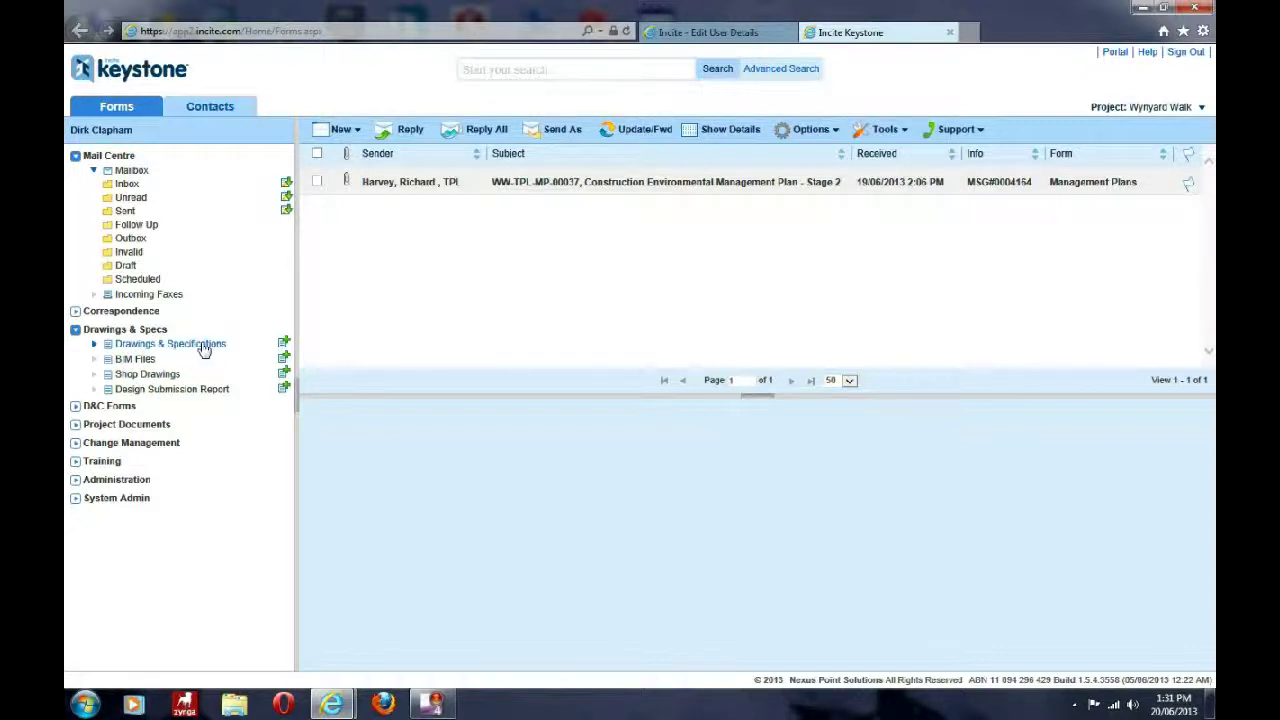
List the 01-Current Drawings and Specifications, narrowed to the area 1 - Railway House / Transport House
left_click(94, 344)
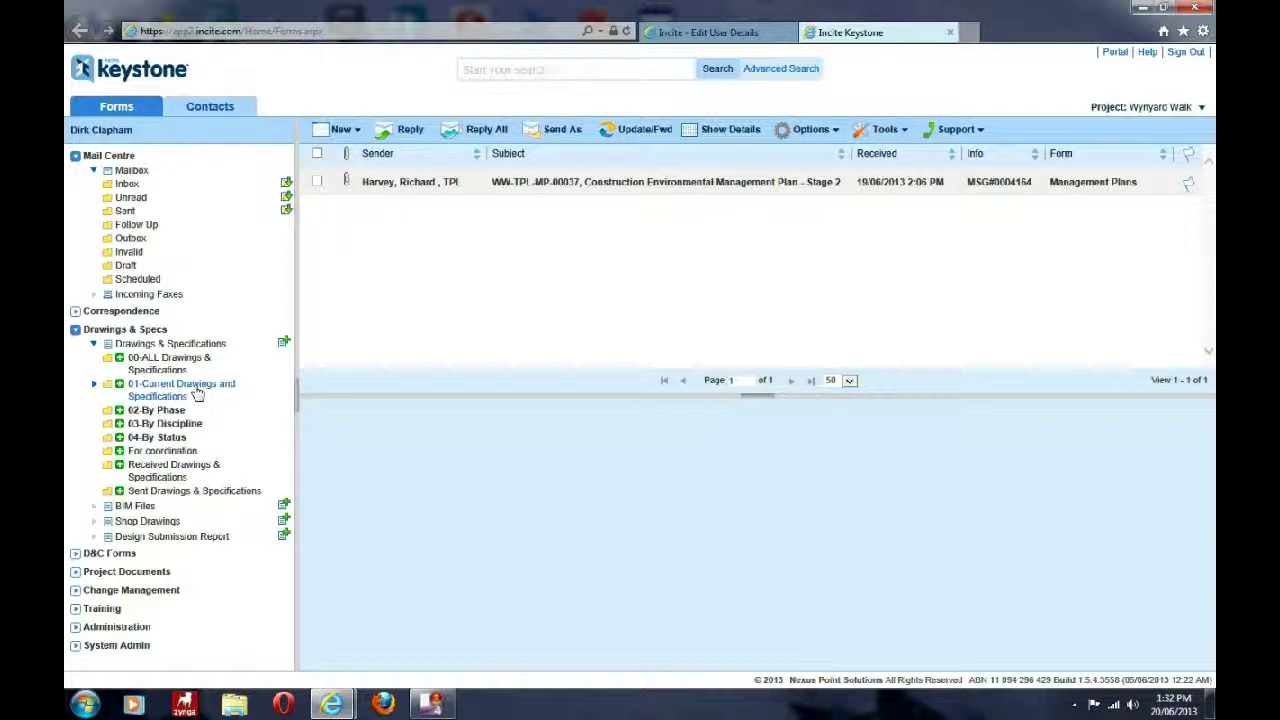
left_click(196, 391)
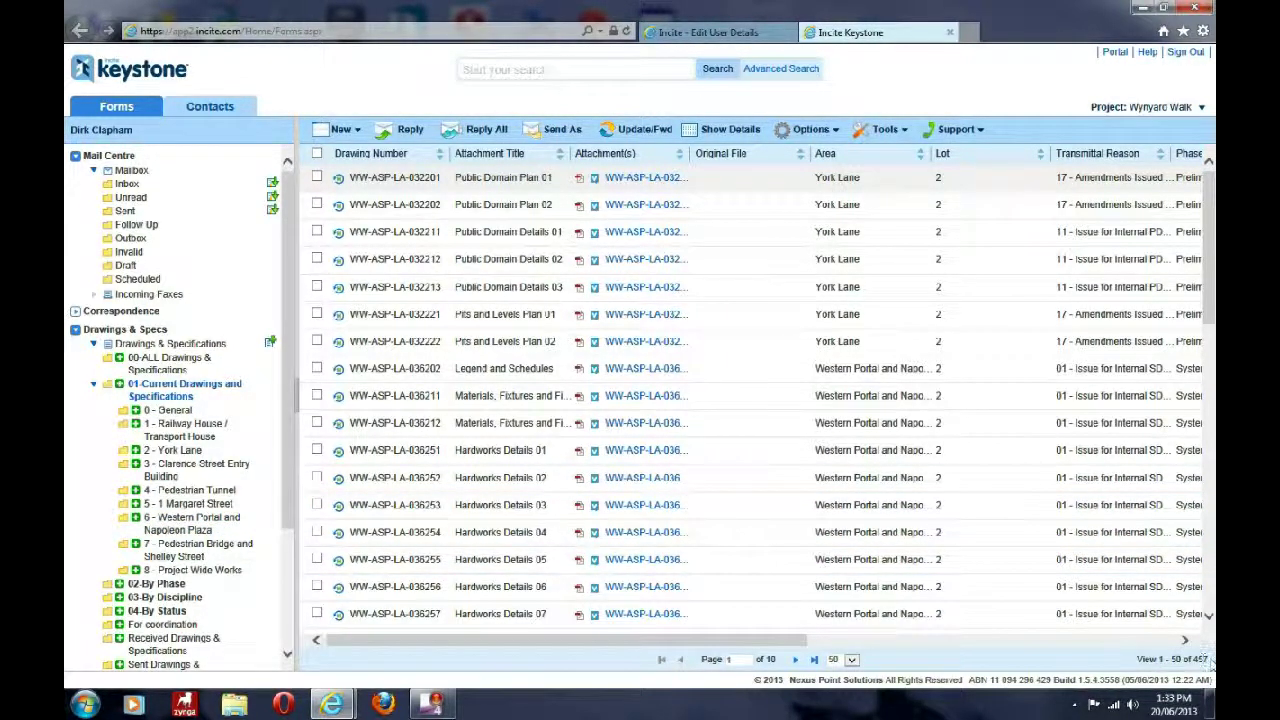
left_click_drag(1210, 662, 1071, 637)
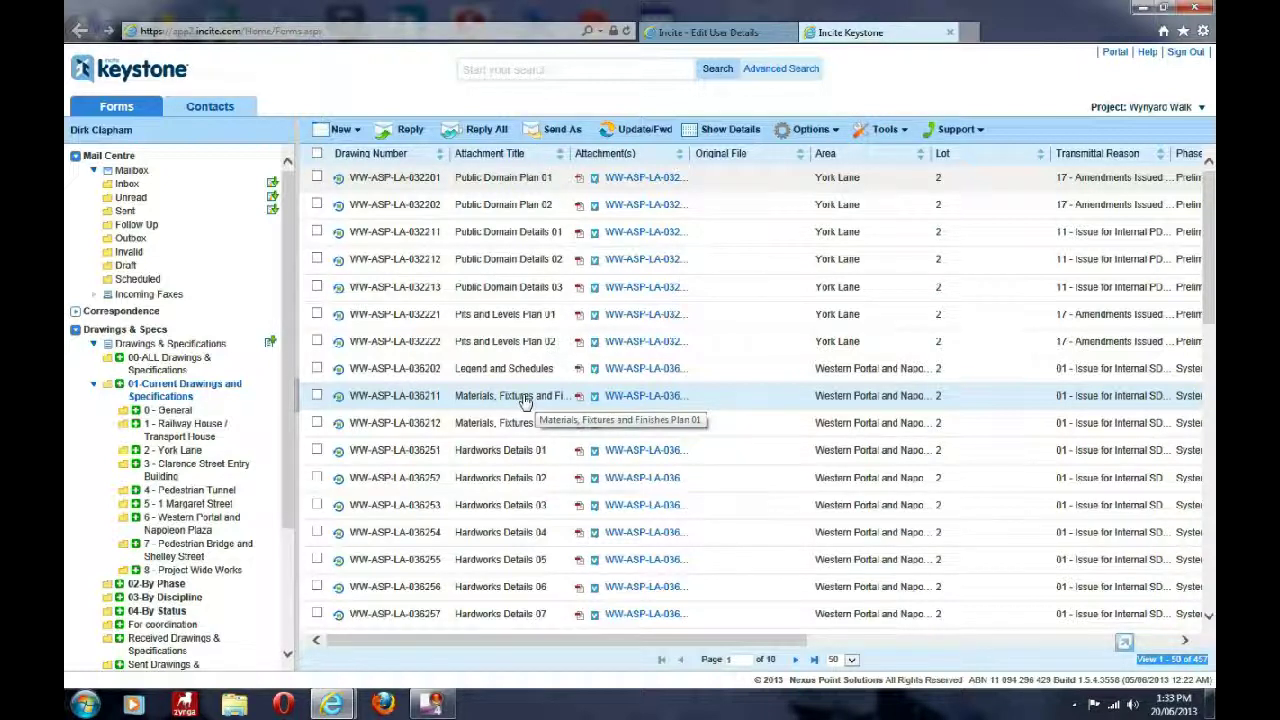
left_click(203, 433)
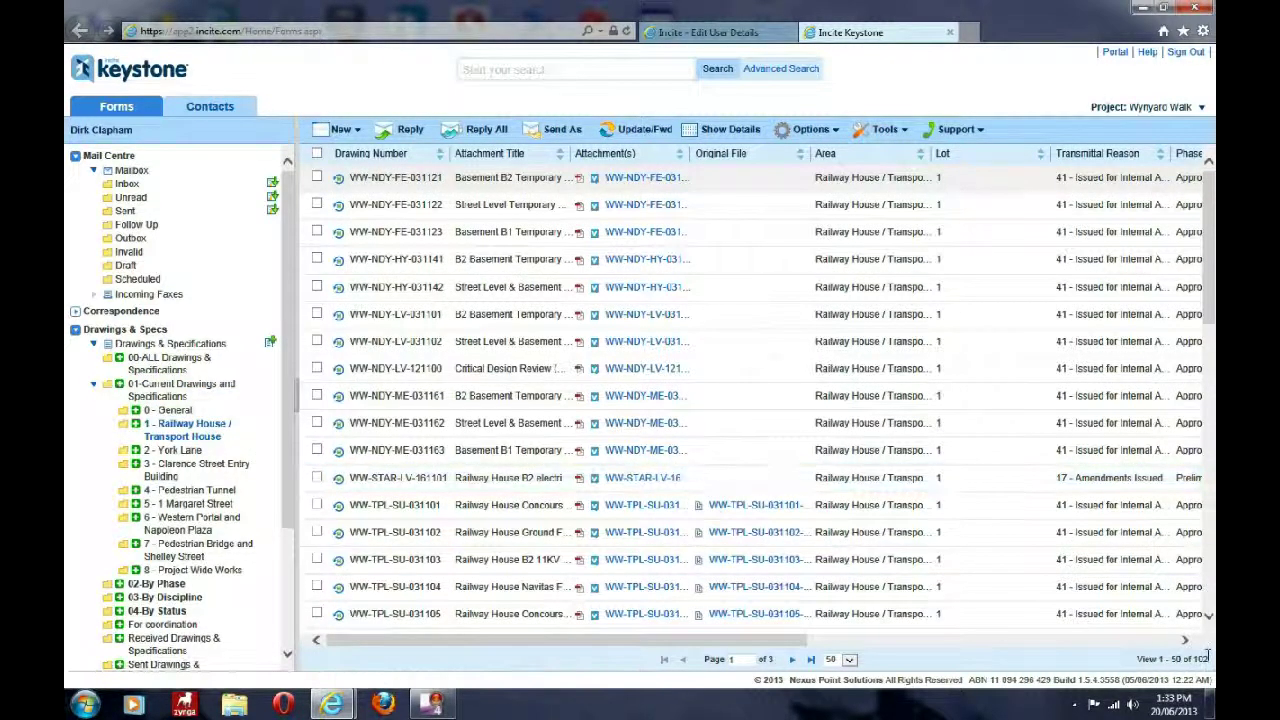
left_click_drag(1207, 655, 1126, 648)
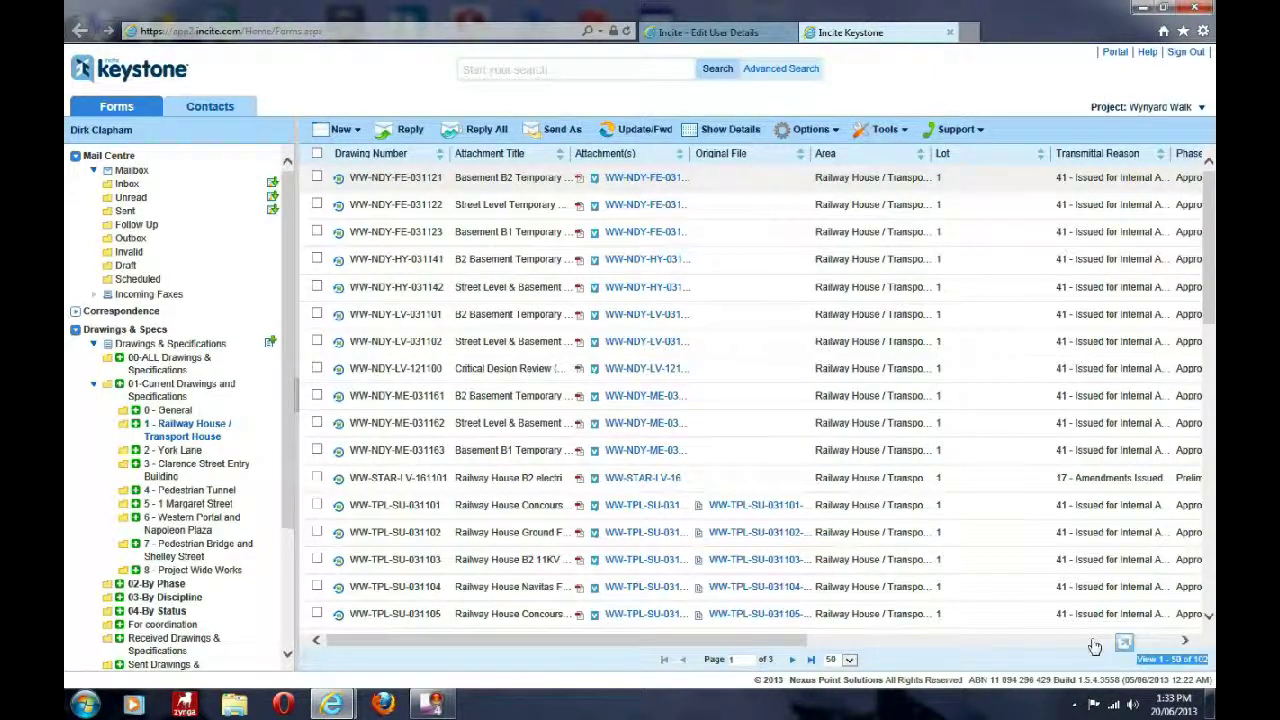
Filter the Railway House / Transport House drawings dynamically by Technical Discipline and list Architecture/Fitout & Finishes
left_click_drag(695, 352, 138, 428)
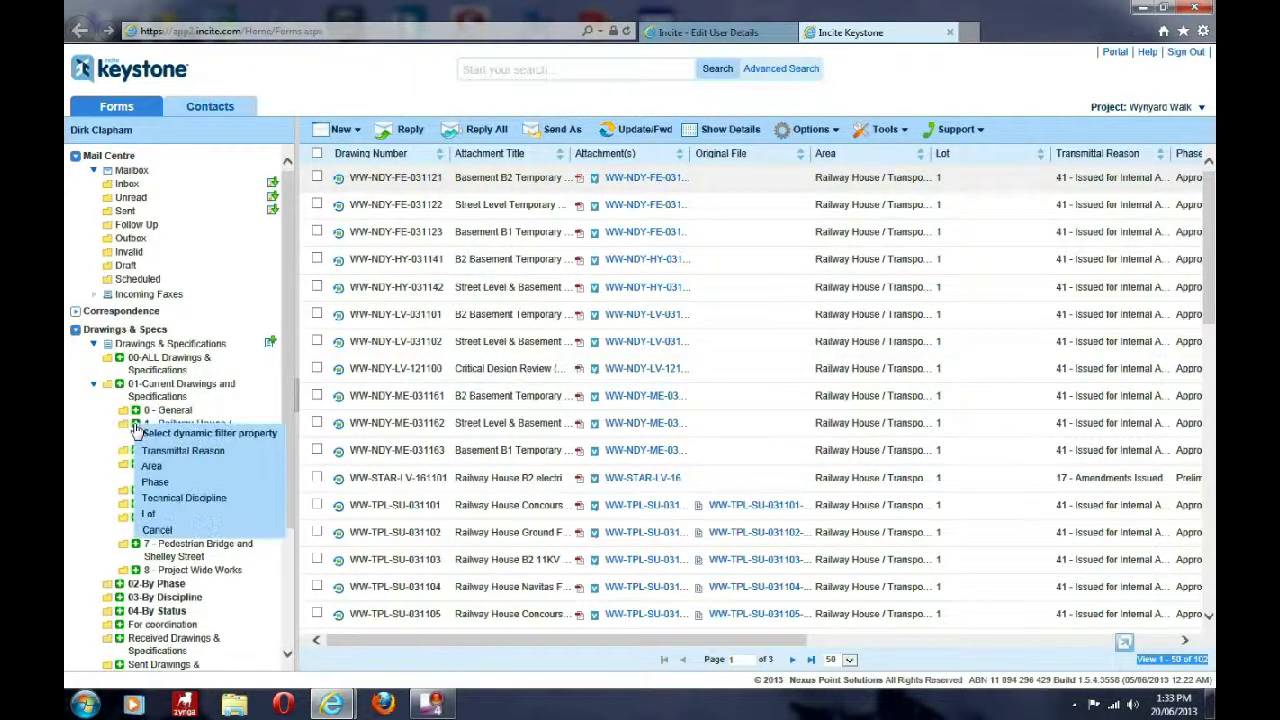
left_click(169, 498)
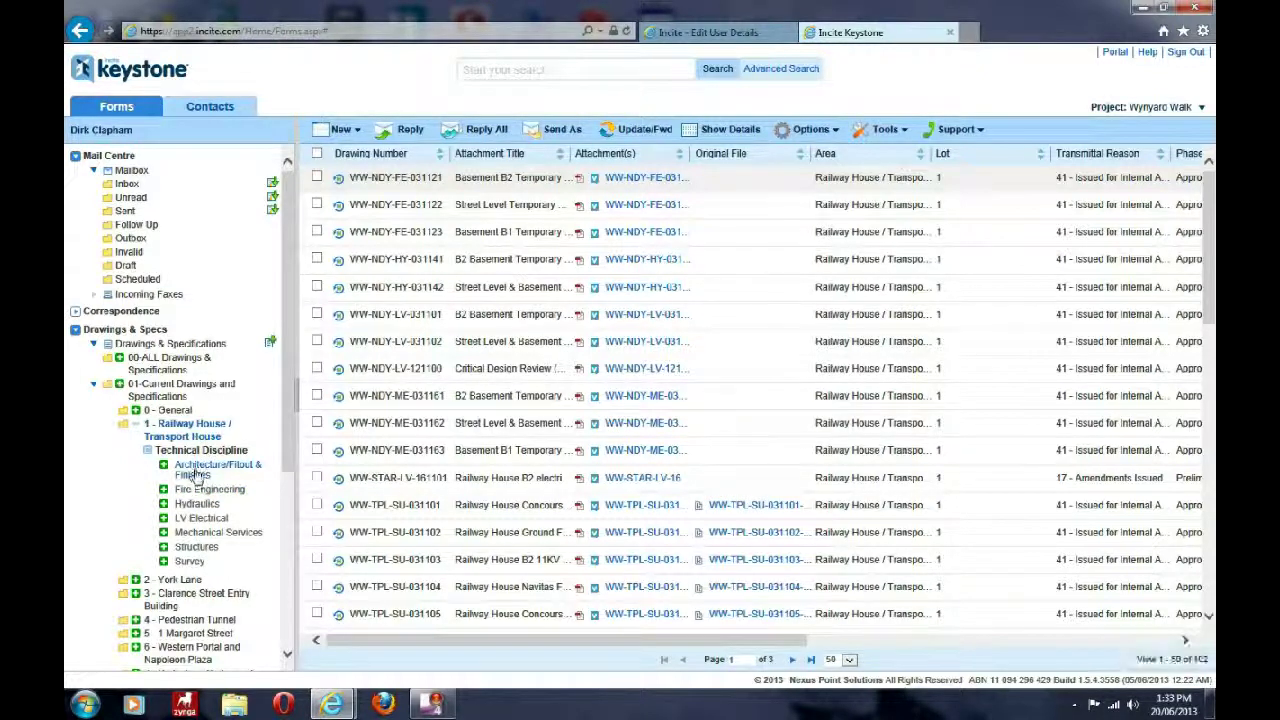
left_click(195, 470)
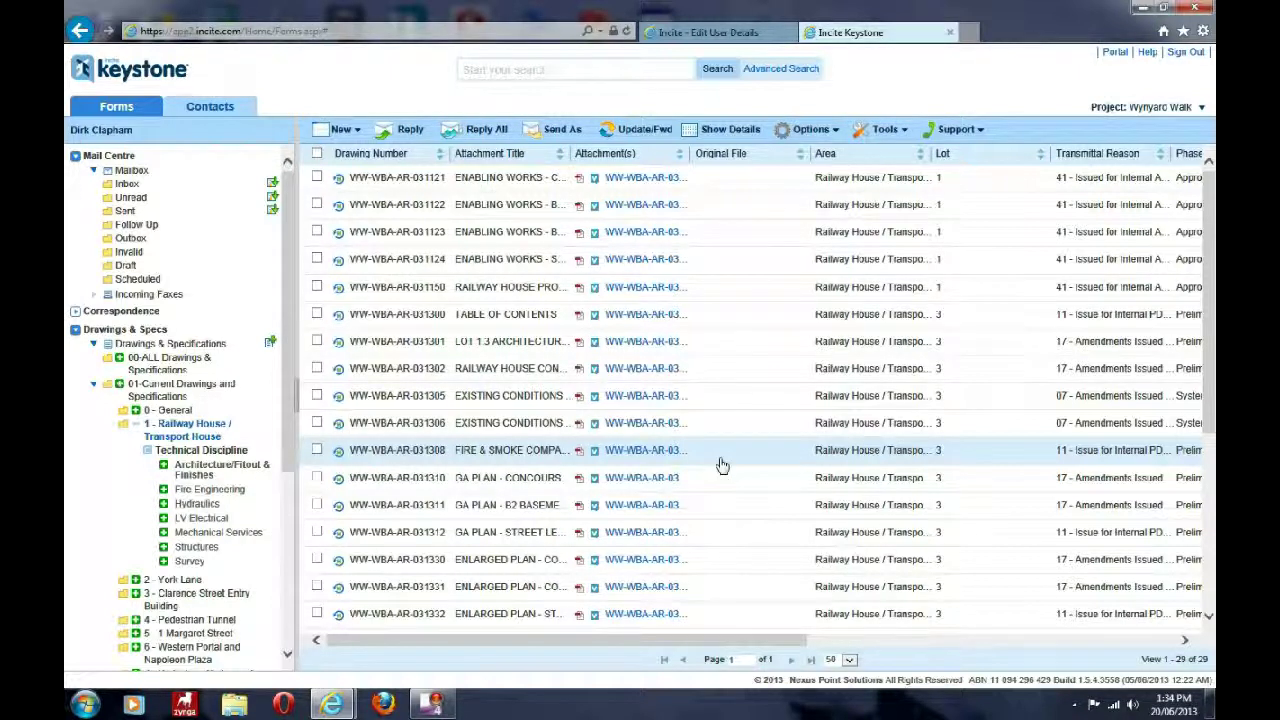
Subdivide Architecture/Fitout & Finishes by Phase and Preliminary Design Review by Transmittal Reason, listing 11 - Issue for Internal PDR
left_click(163, 467)
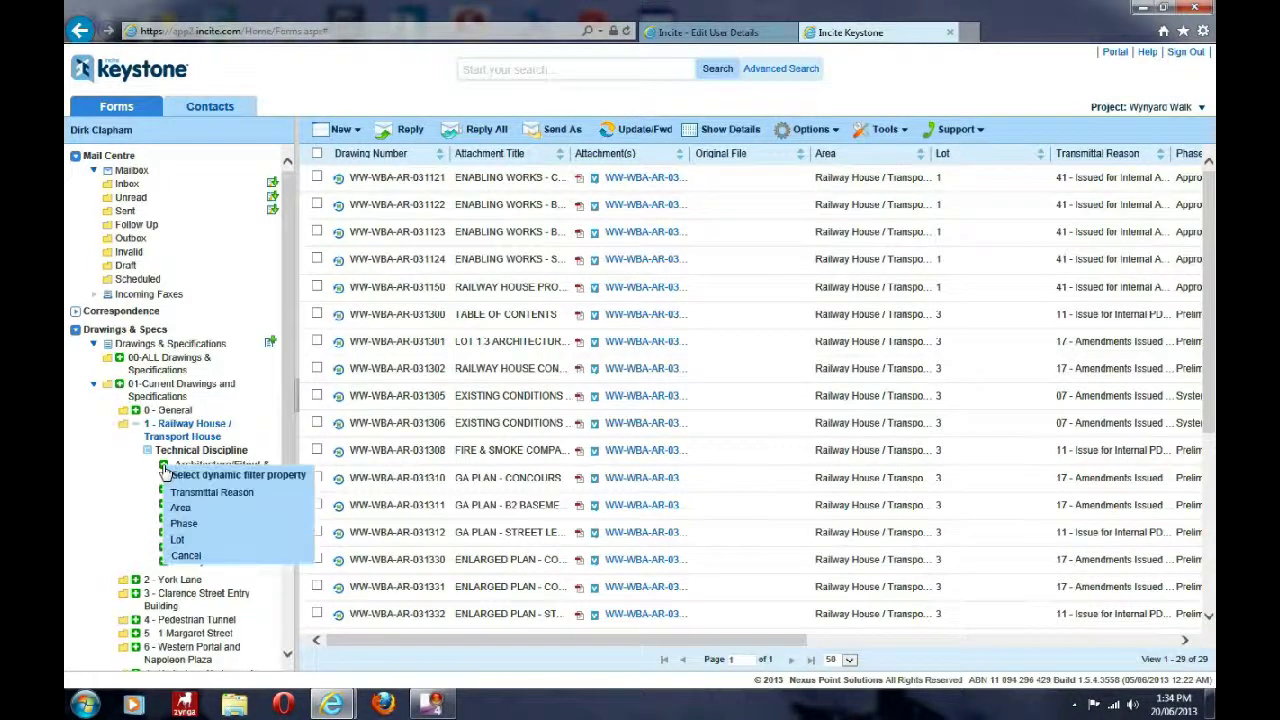
left_click(186, 524)
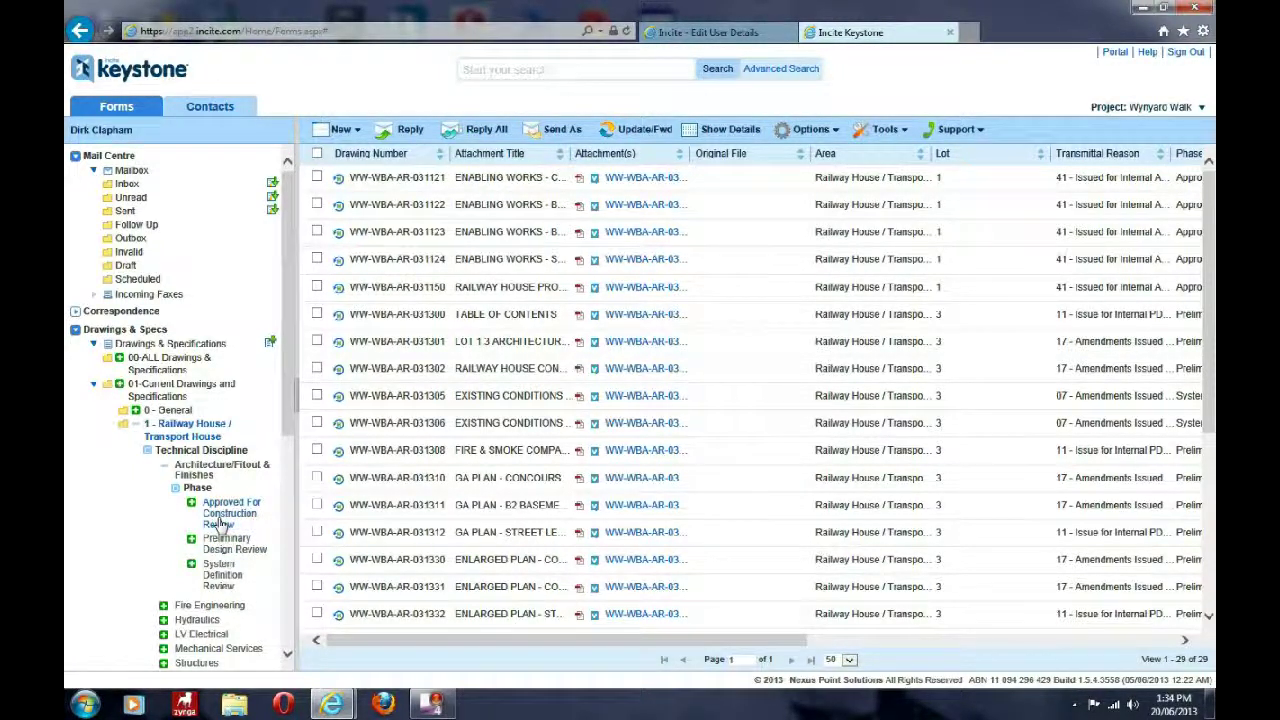
left_click(192, 545)
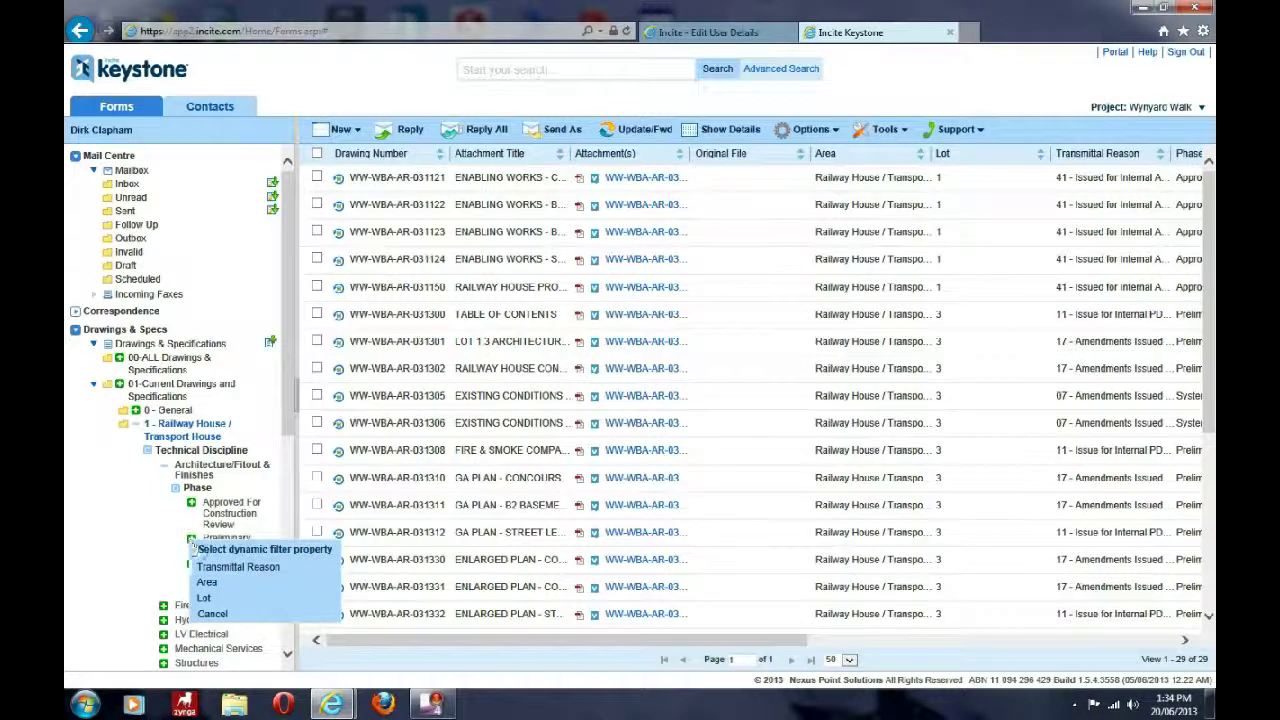
left_click(241, 572)
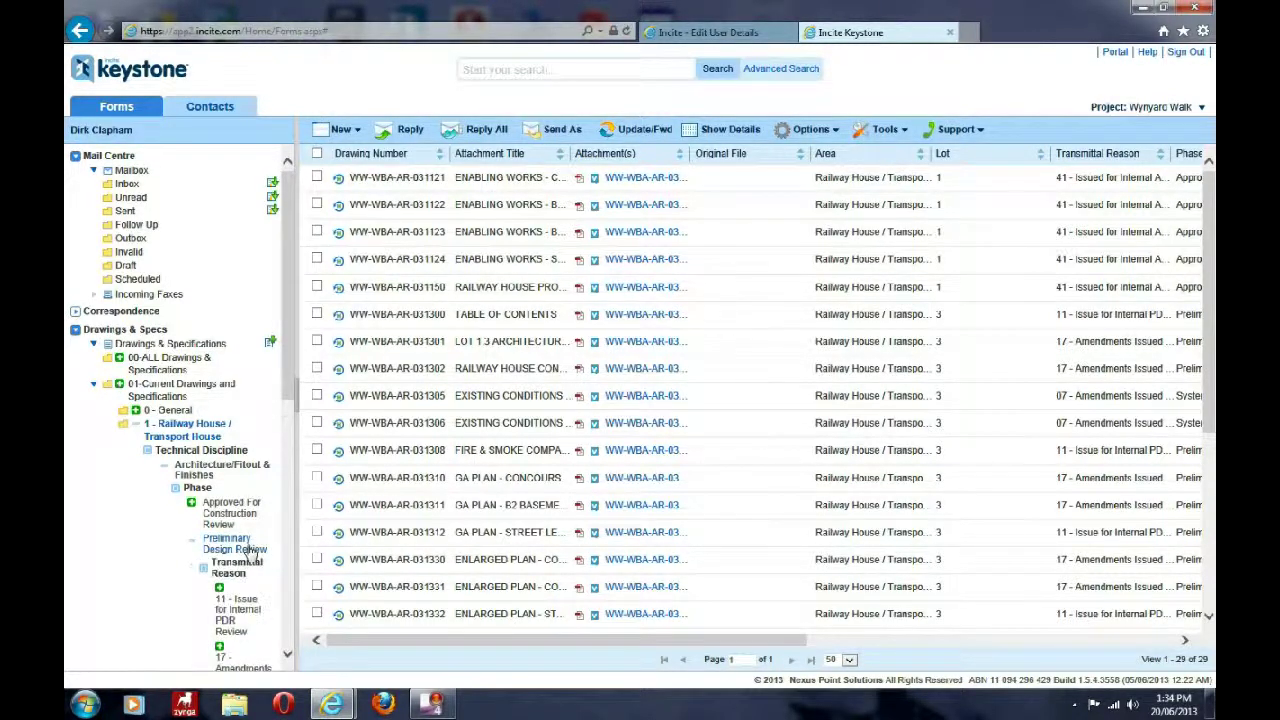
left_click_drag(291, 388, 294, 437)
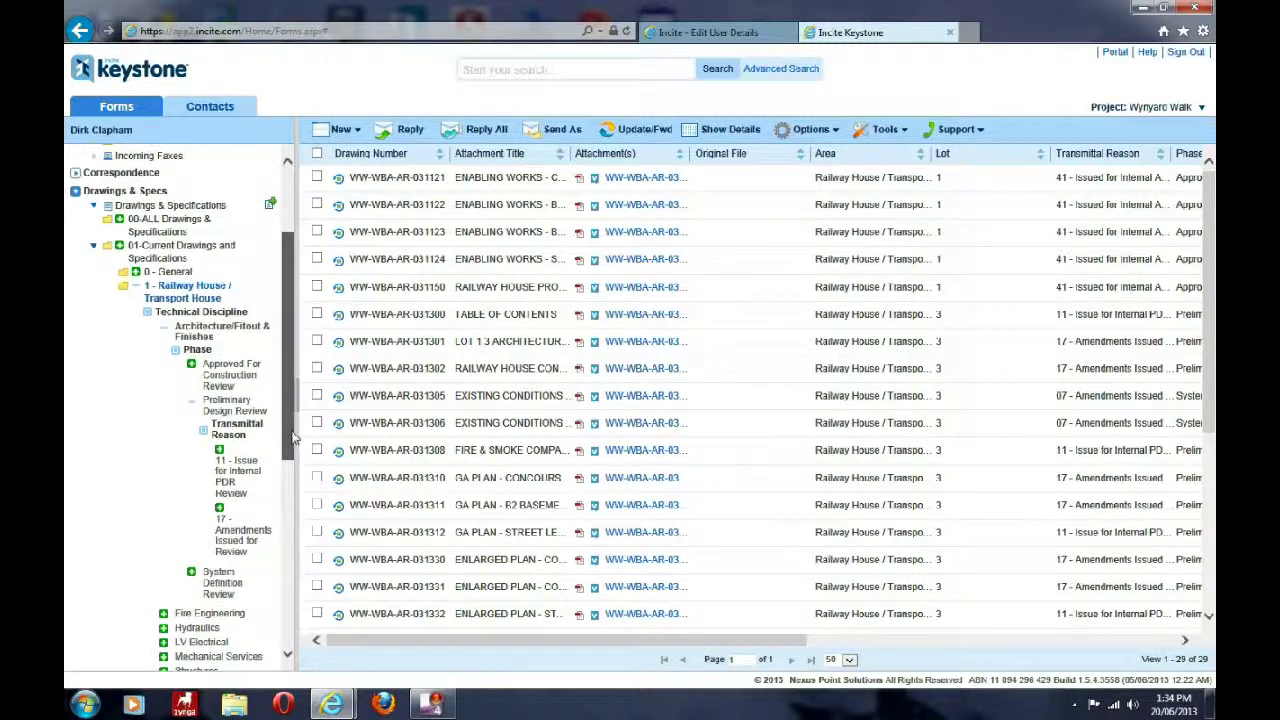
left_click(248, 478)
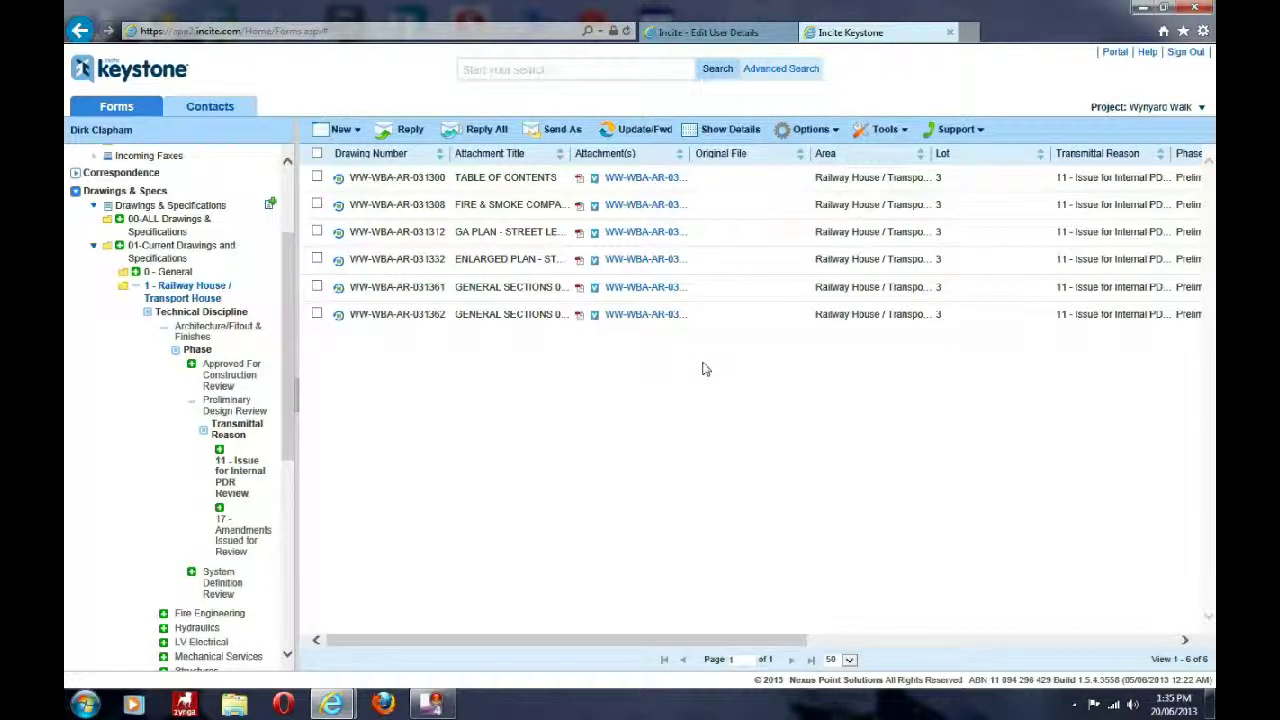
Export all found drawings to Excel and open the generated CSV file
left_click(886, 130)
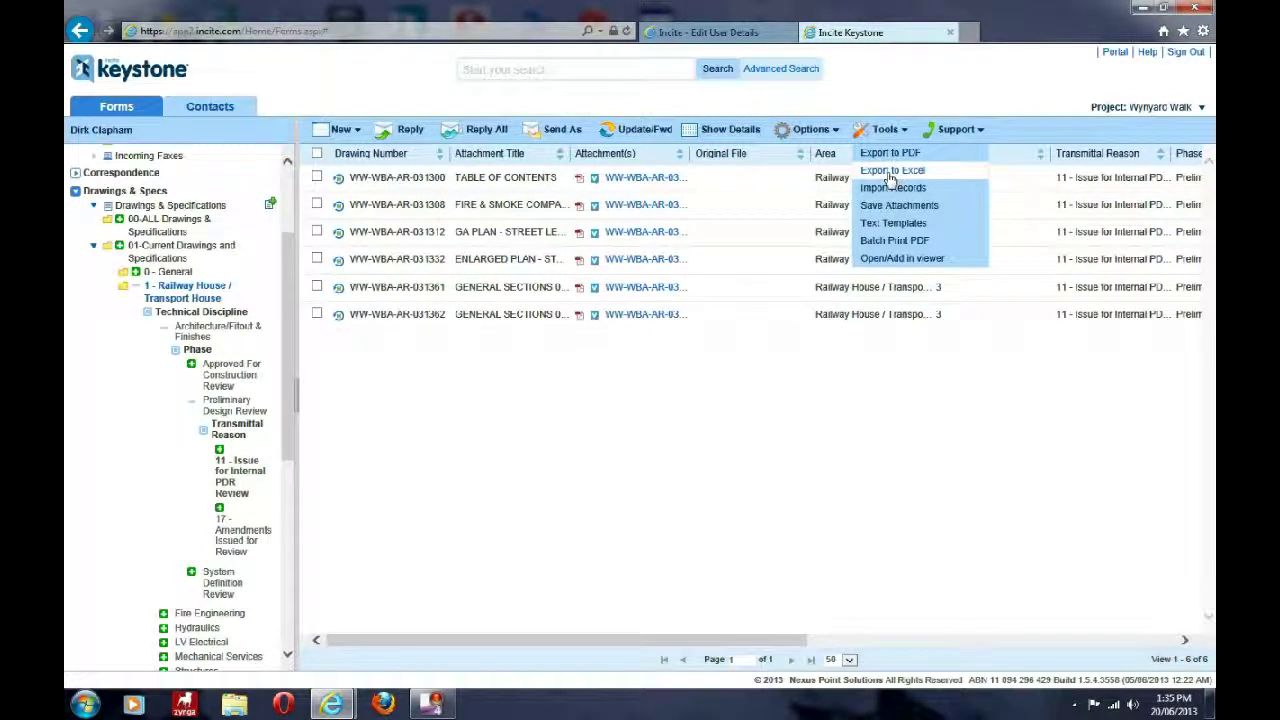
left_click(890, 172)
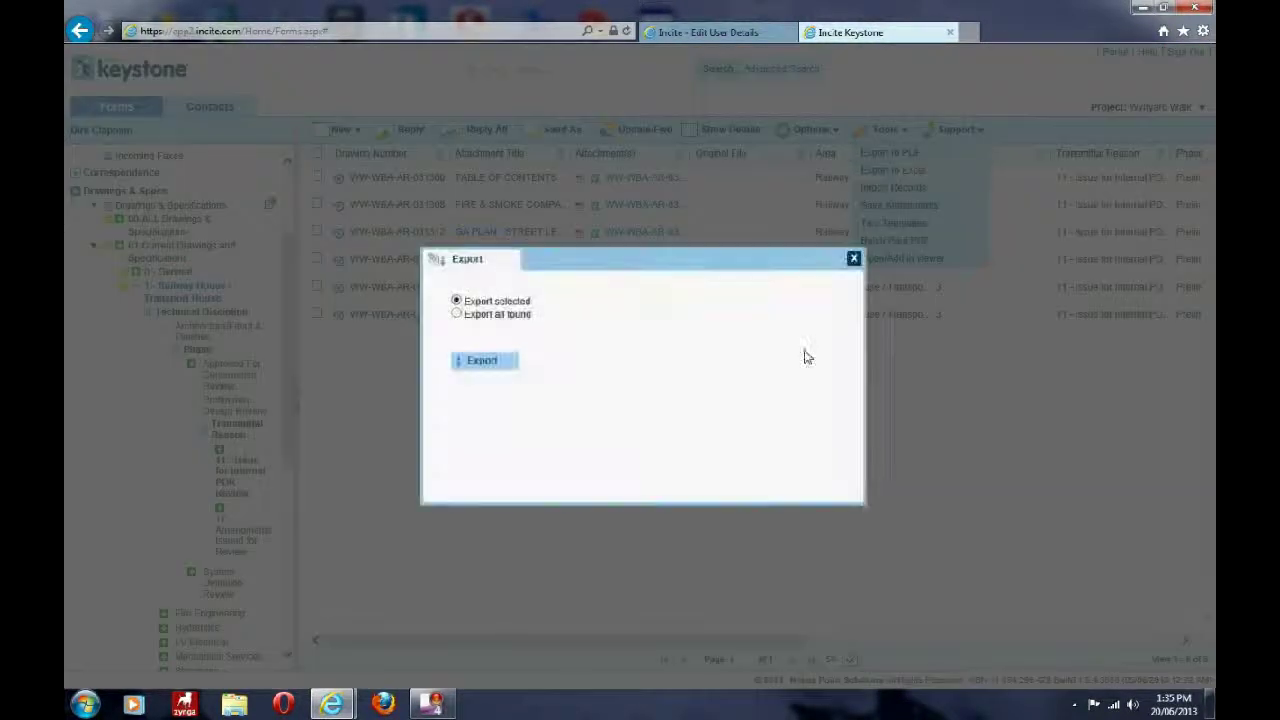
left_click(457, 314)
left_click(484, 362)
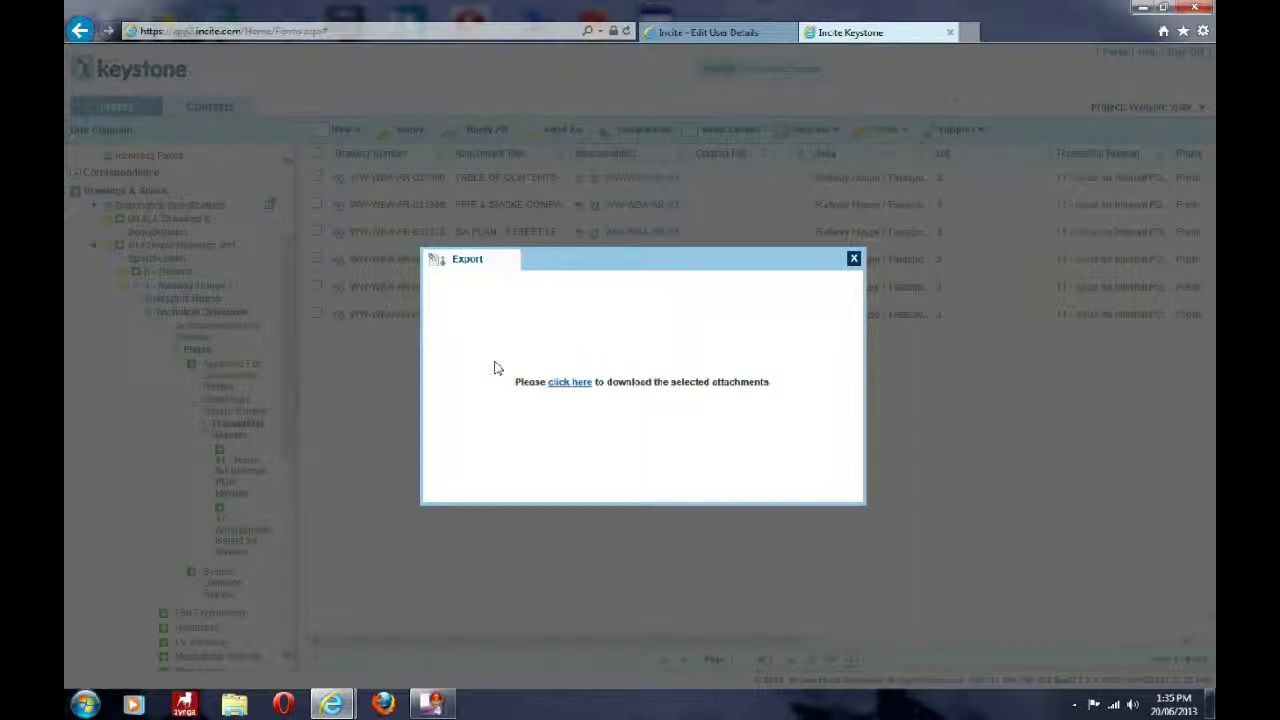
left_click(577, 386)
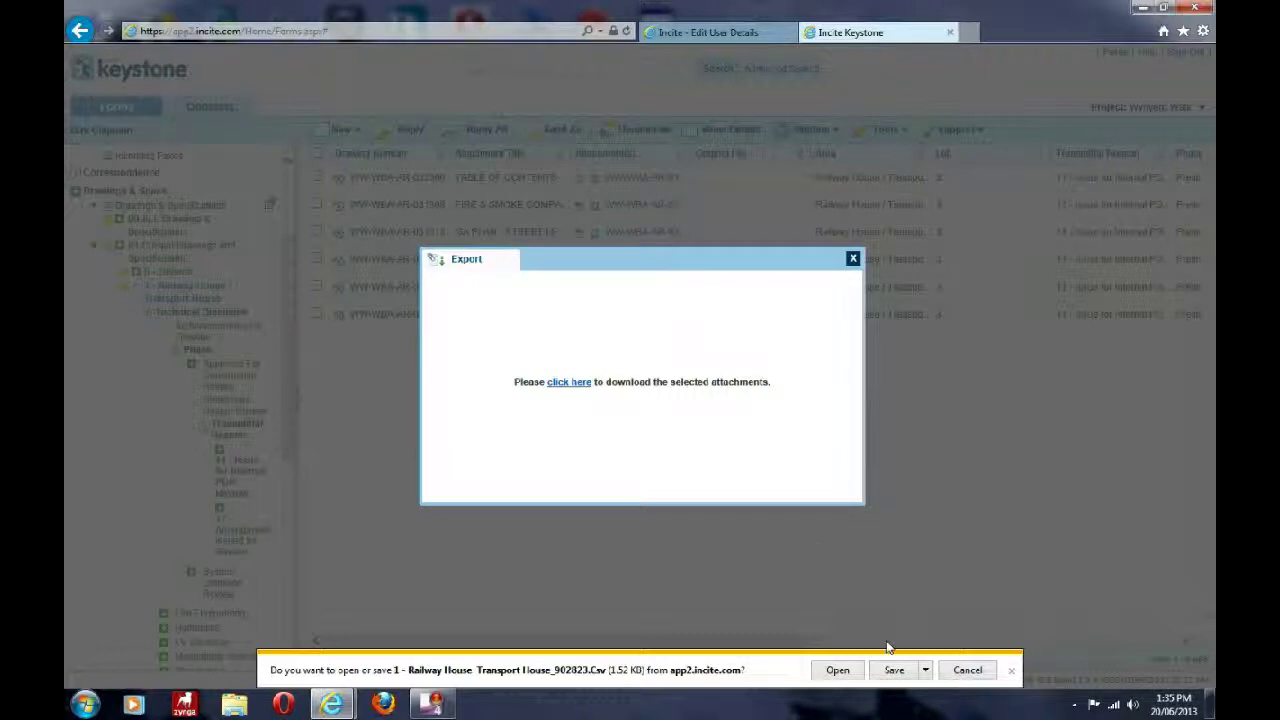
left_click(838, 670)
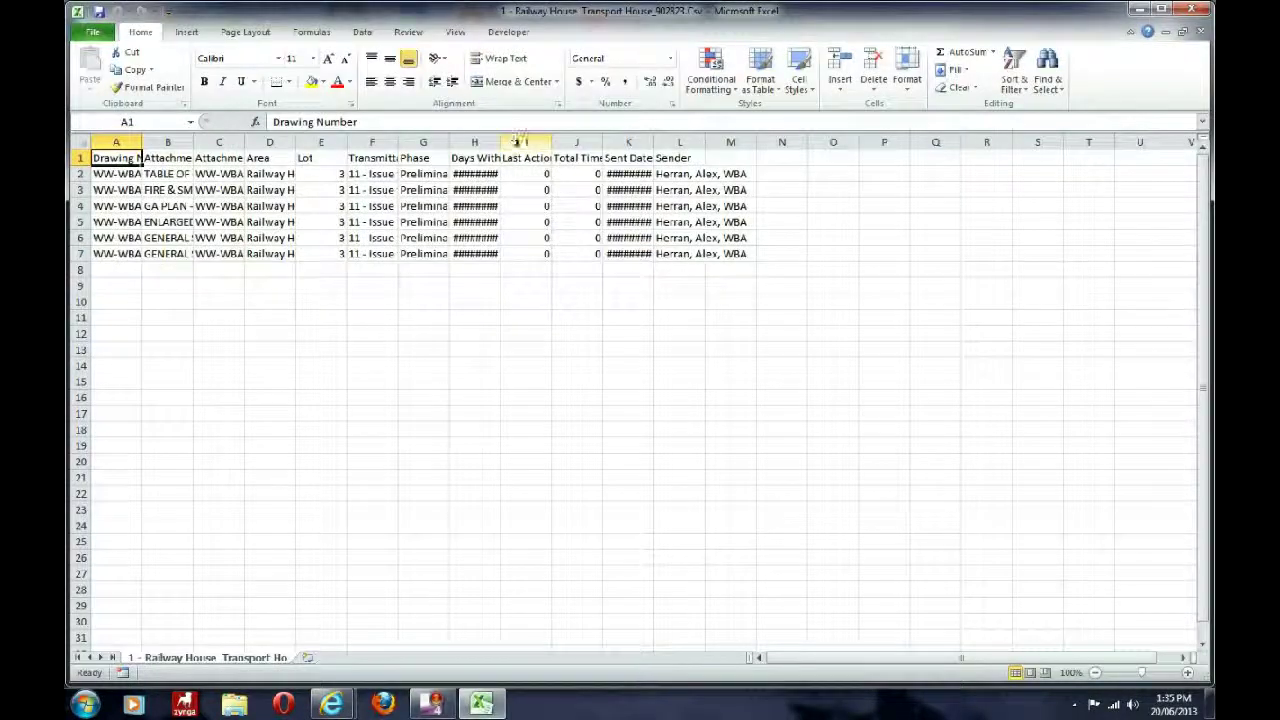
Widen the Drawing Number, Area, Days Without Action and Sent Date columns for reading, and close the workbook and the export dialog
left_click_drag(501, 142, 603, 142)
left_click_drag(758, 141, 860, 142)
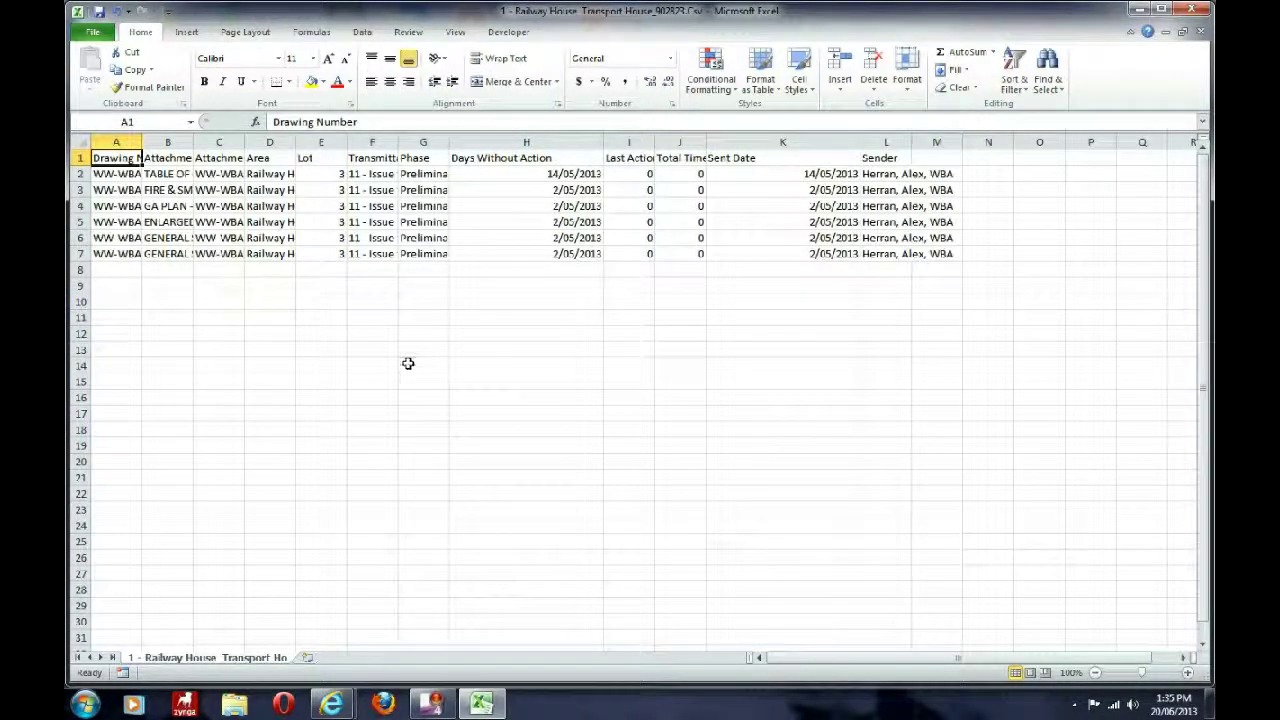
left_click_drag(296, 142, 440, 150)
left_click_drag(142, 142, 253, 142)
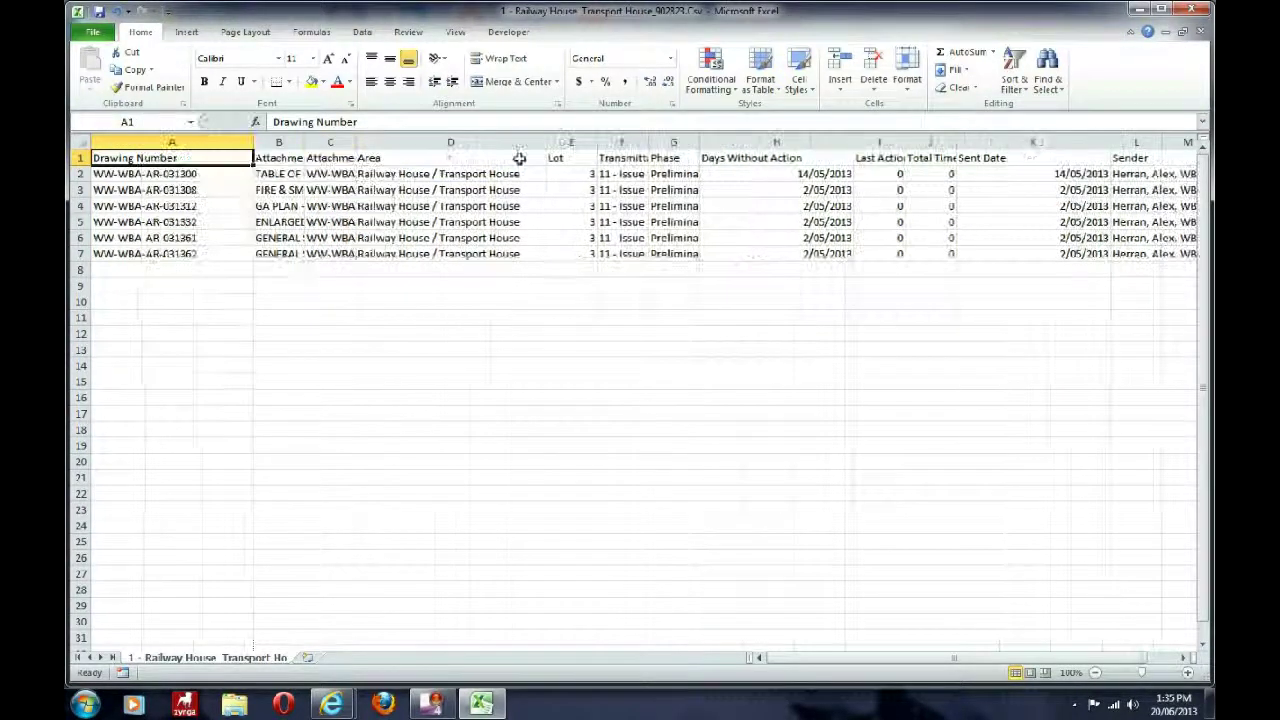
left_click(1191, 9)
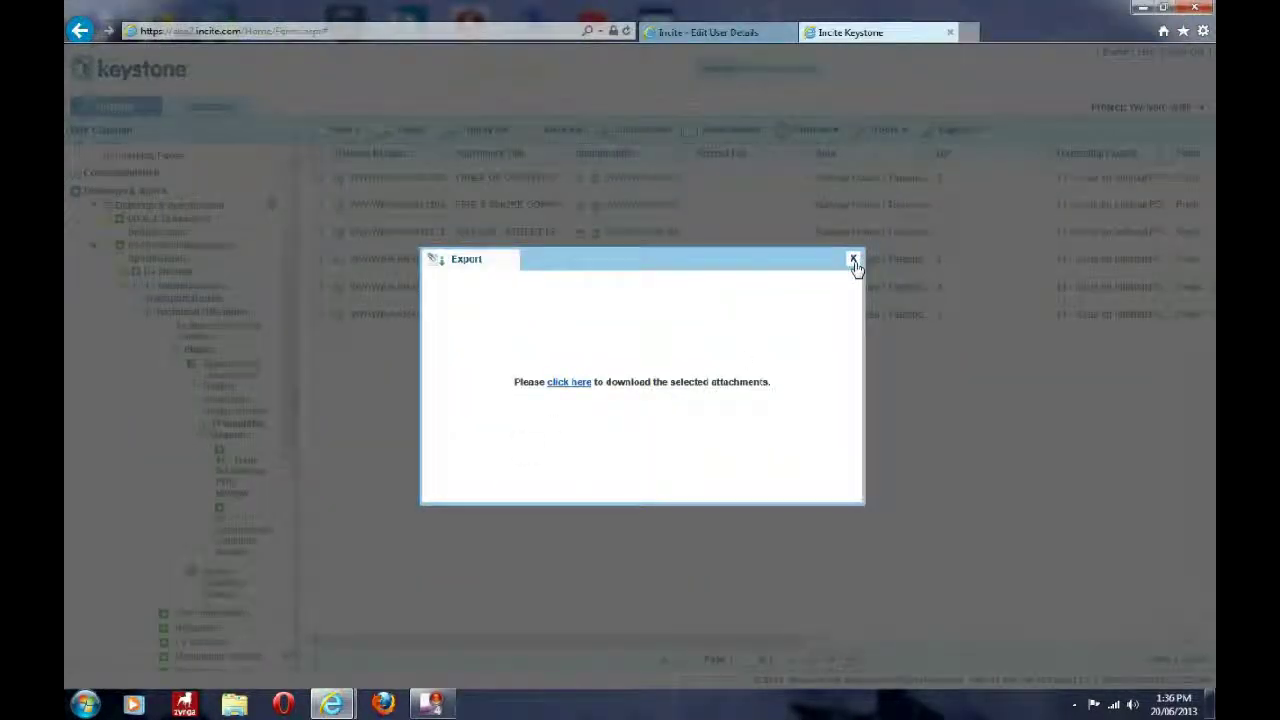
left_click(853, 261)
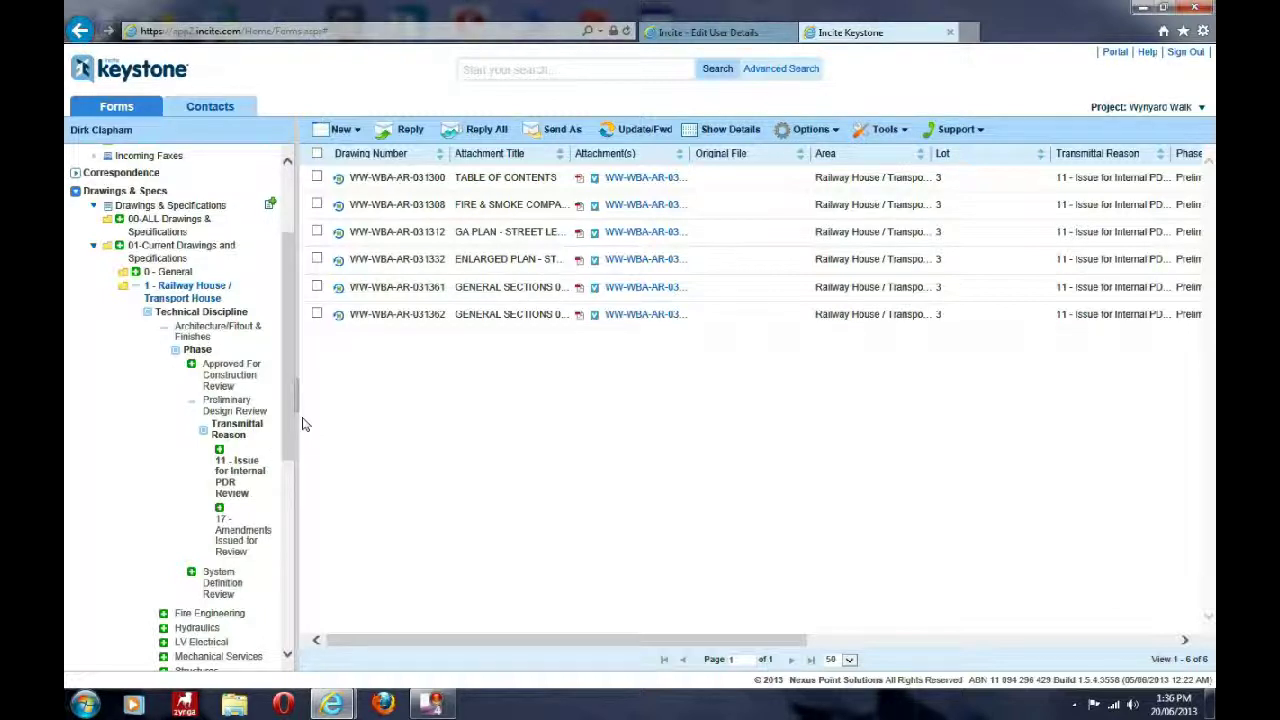
Collapse the Transmittal Reason, Phase and Technical Discipline filters under 1 - Railway House / Transport House
left_click(192, 401)
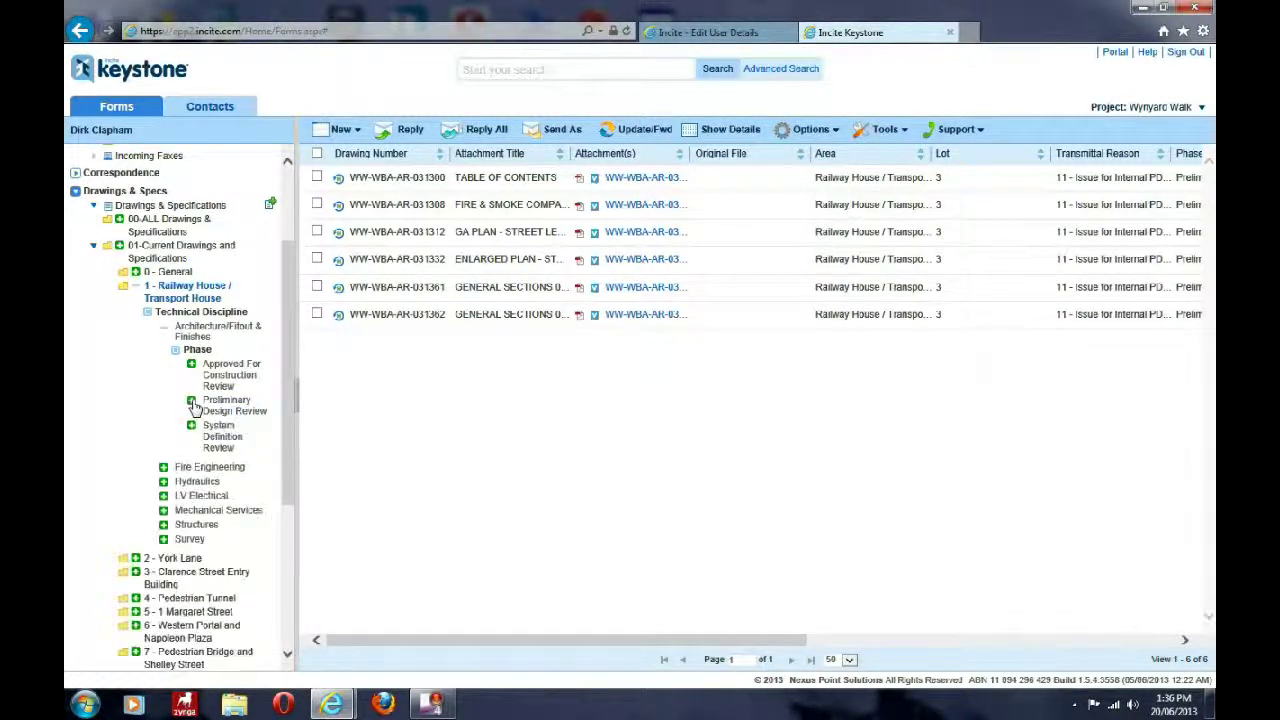
left_click(163, 328)
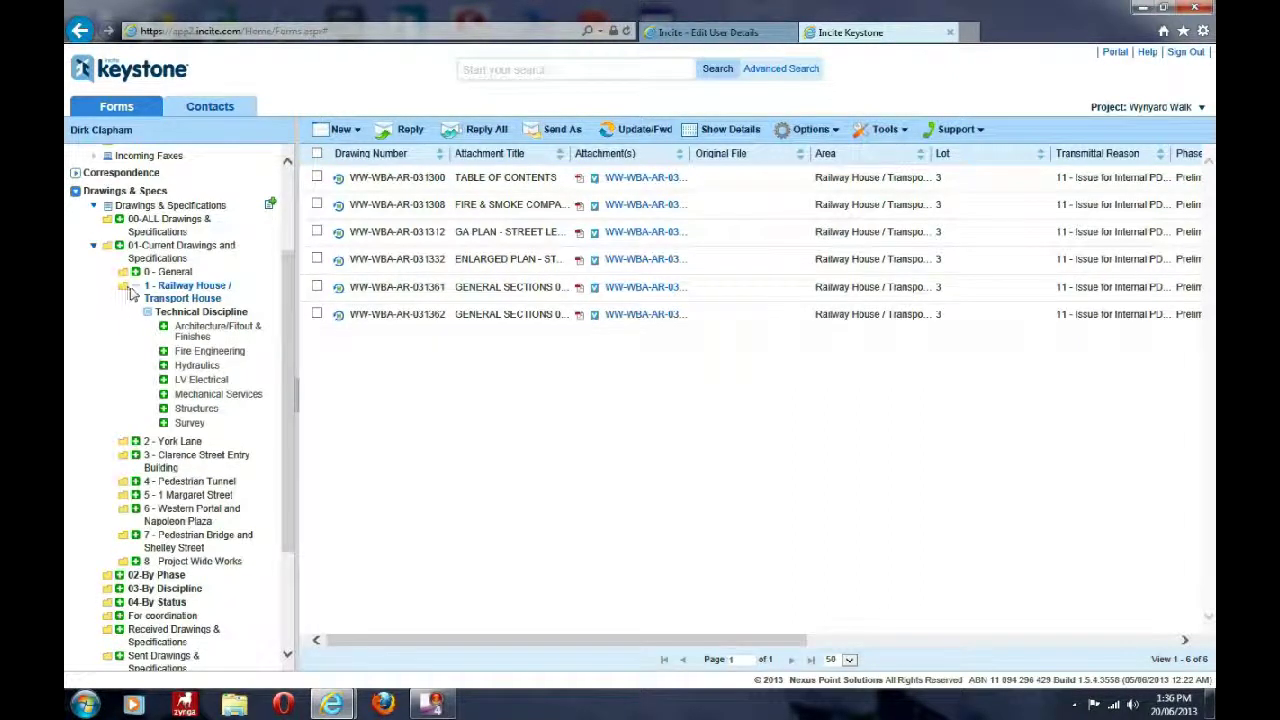
left_click(134, 290)
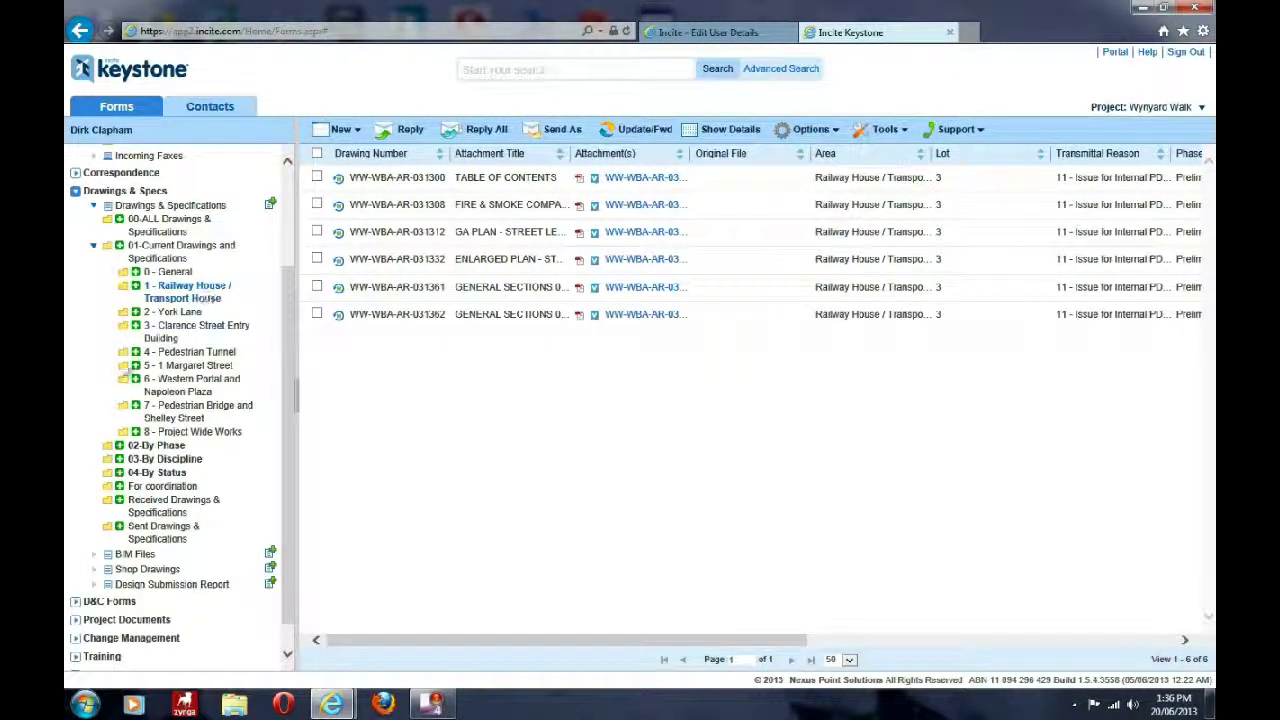
Subdivide the current drawings under 5 - 1 Margaret Street by Technical Discipline and list the Structures drawings
left_click(180, 366)
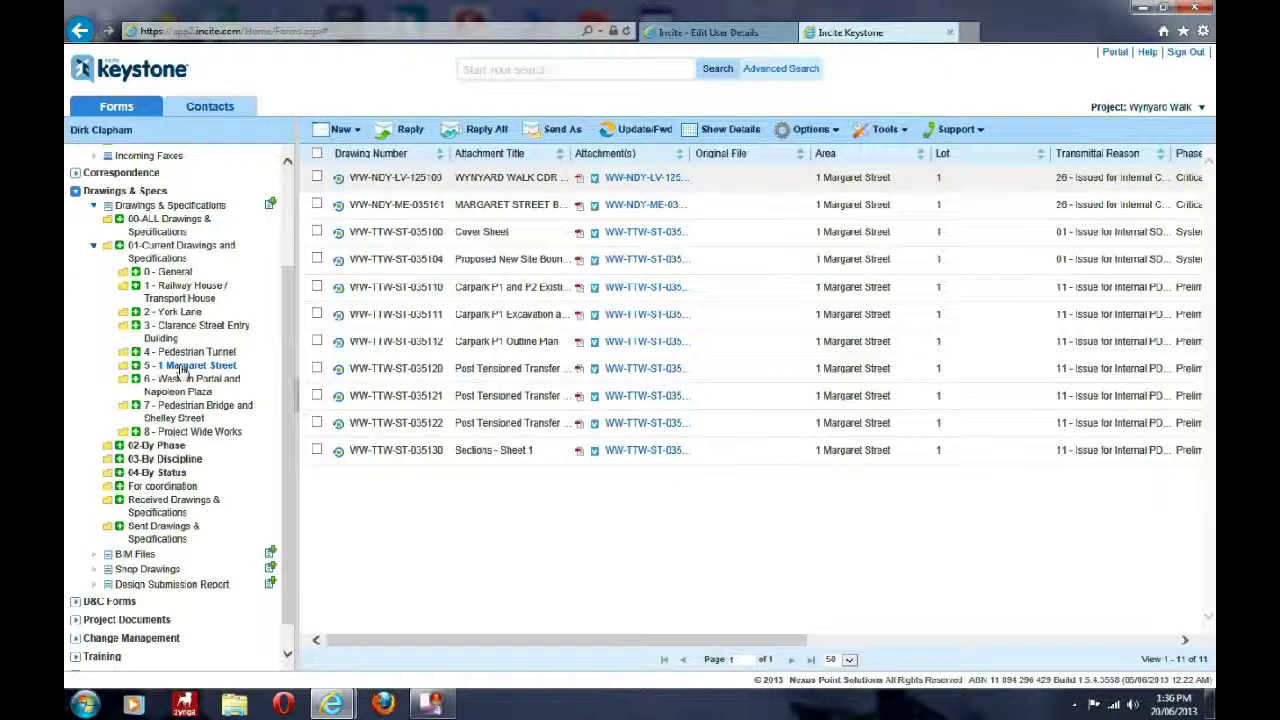
right_click(137, 368)
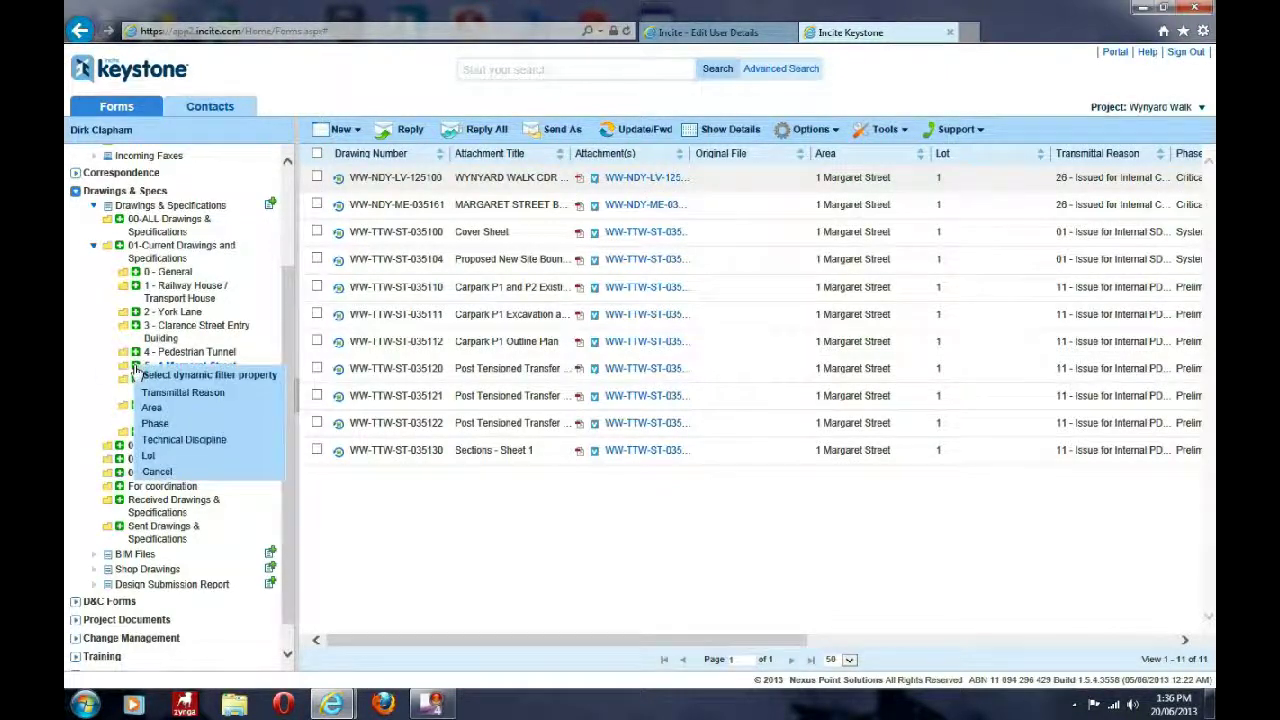
left_click(184, 439)
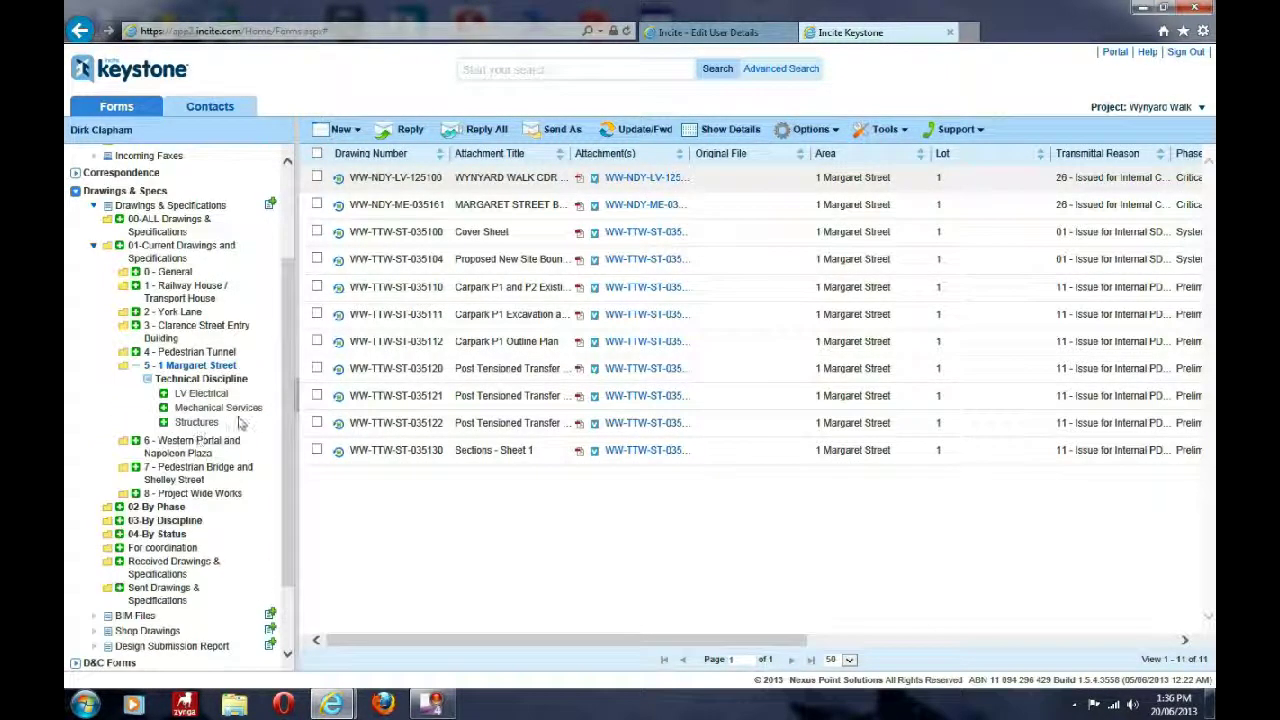
left_click(198, 422)
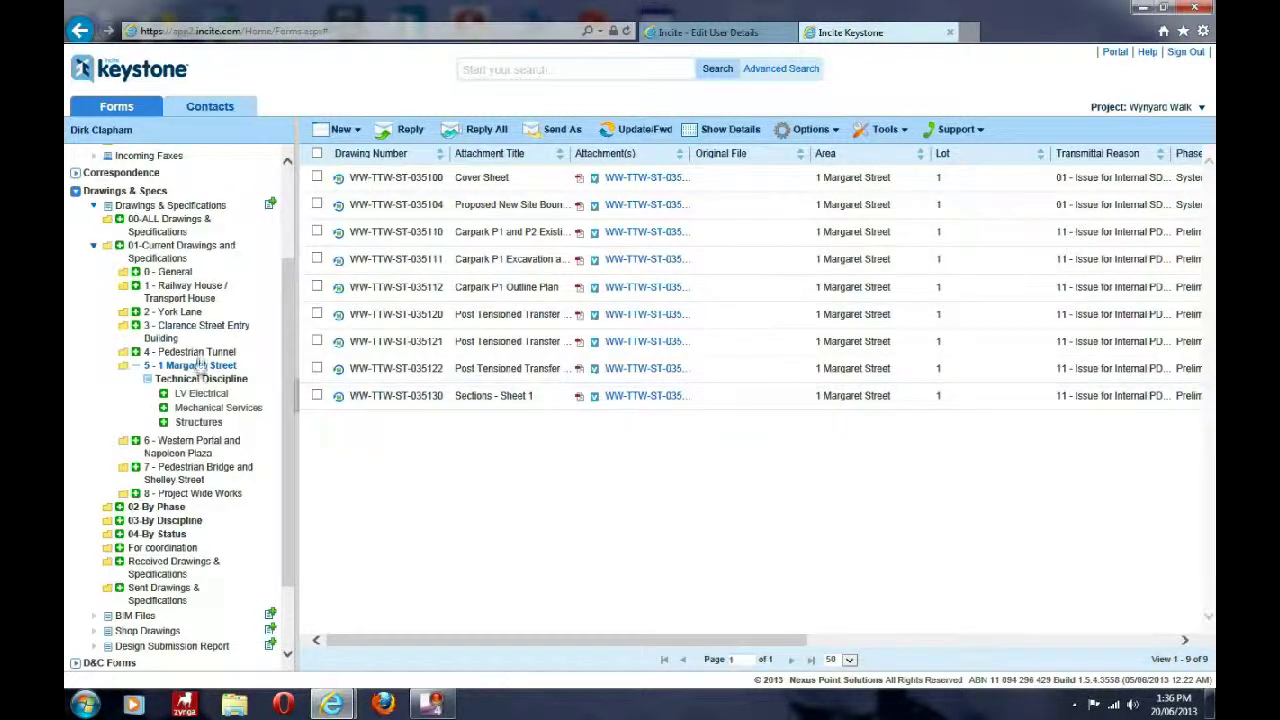
Collapse the Technical Discipline filter under 5 - 1 Margaret Street
left_click(139, 366)
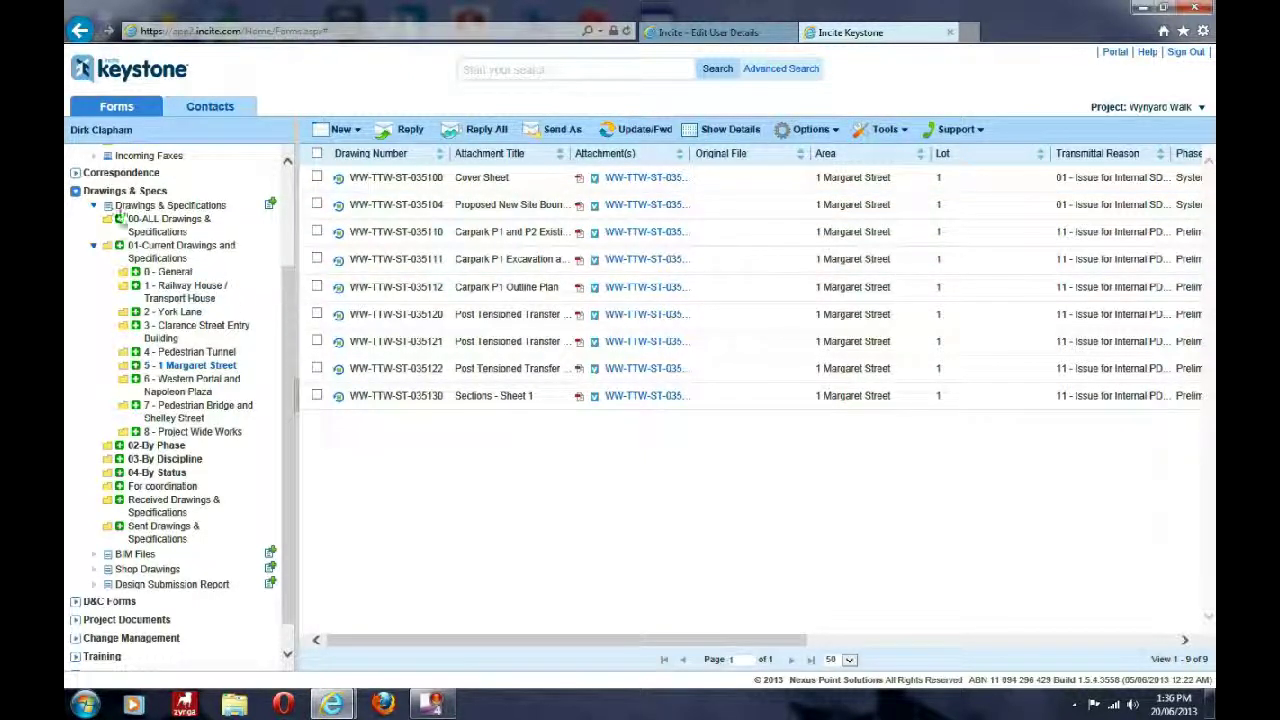
scroll(280, 212, "up", 3)
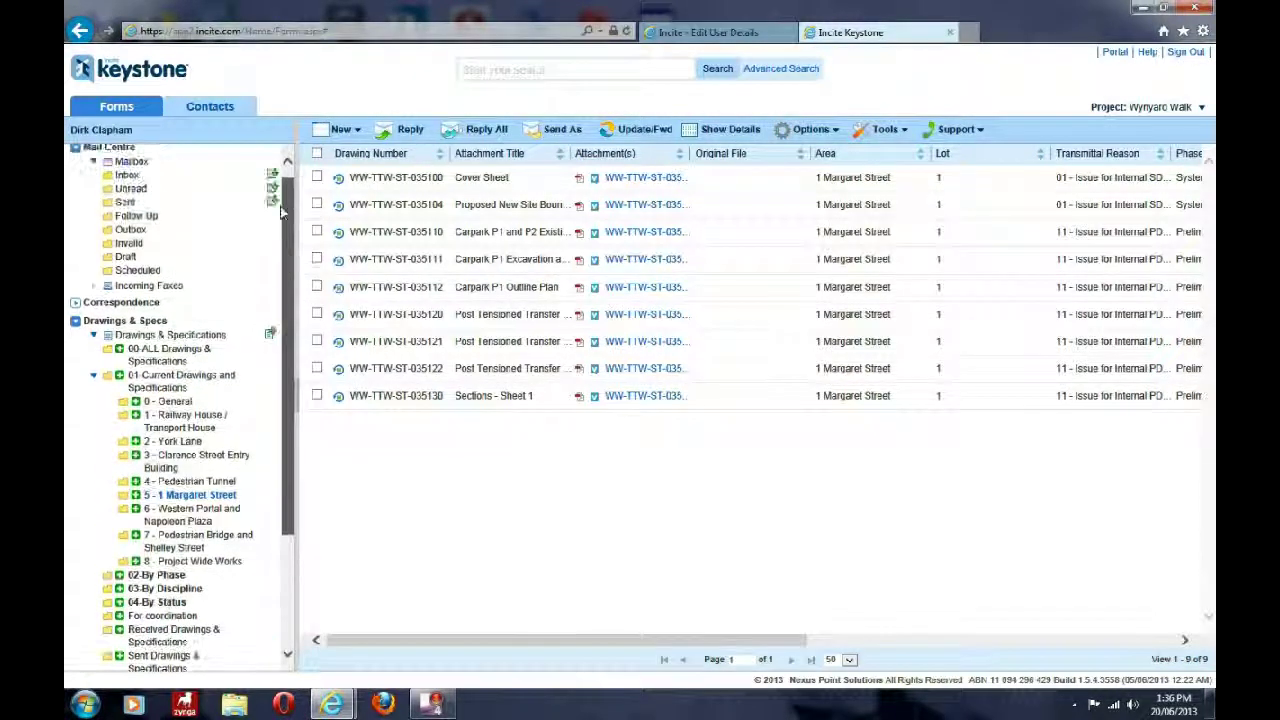
scroll(280, 212, "up", 1)
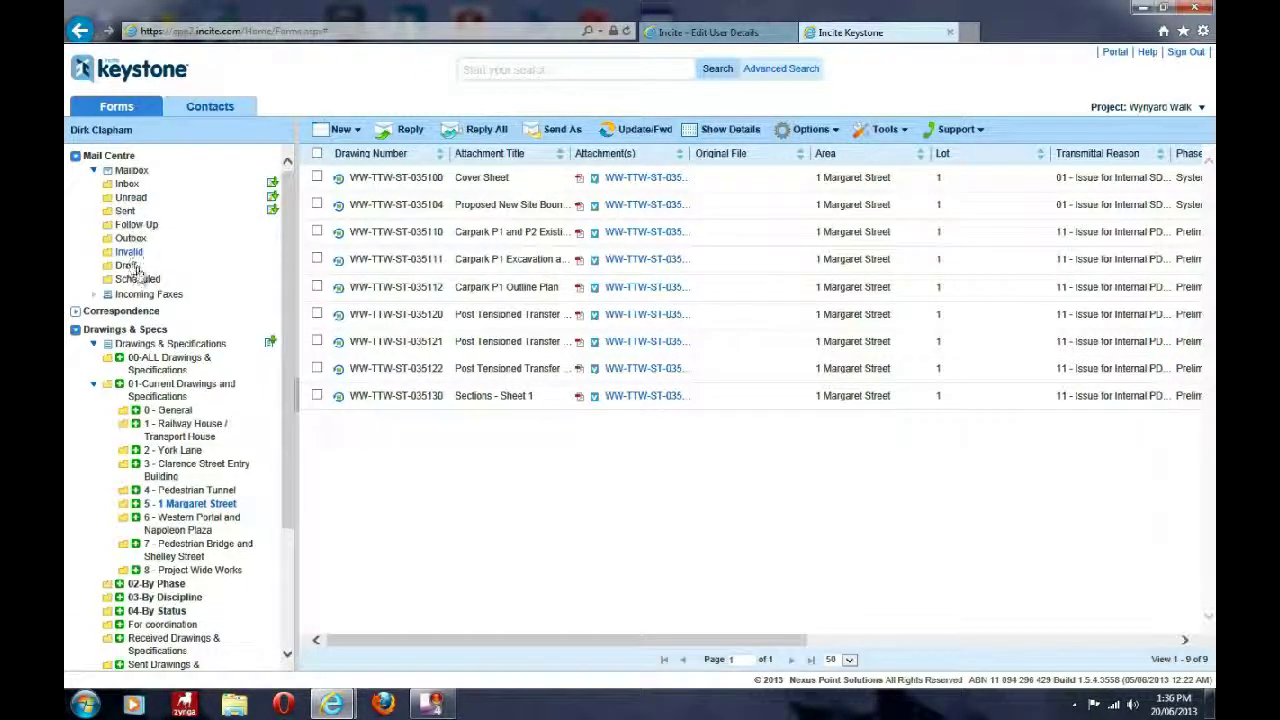